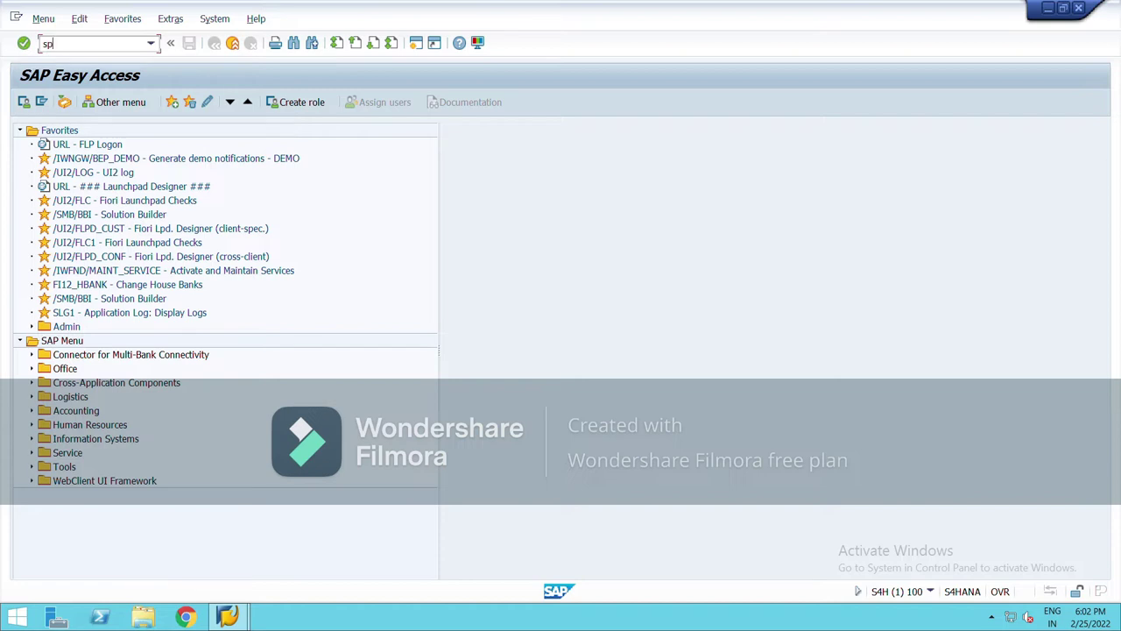
Run SPRO and open Edit Chart of Accounts List under G/L Accounts > Preparations
text(ro)
key(Return)
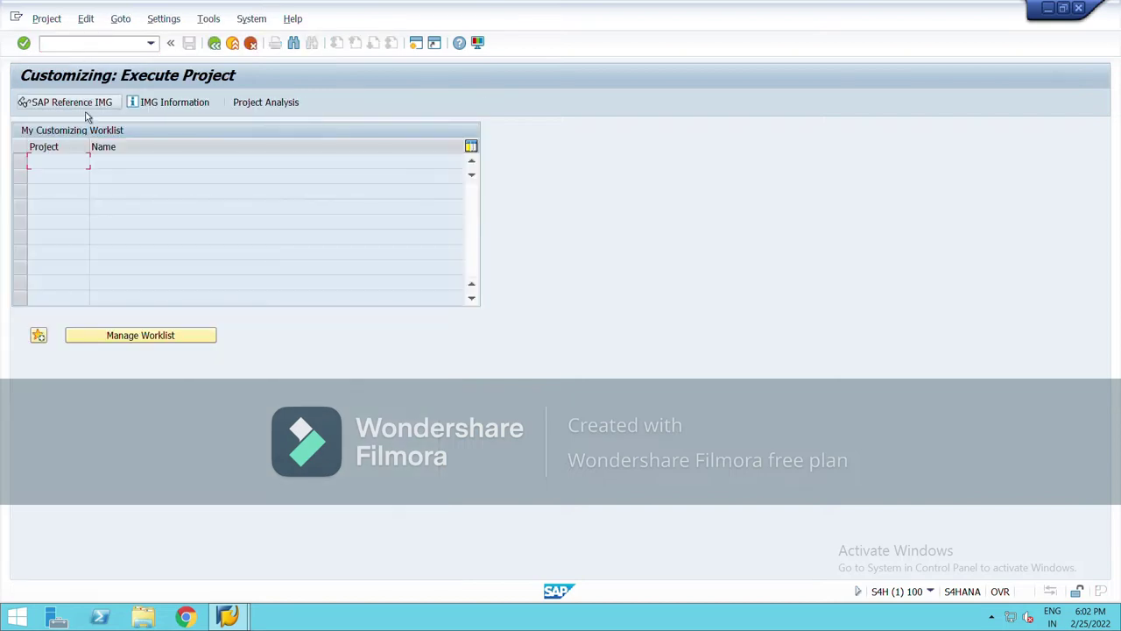
click(85, 111)
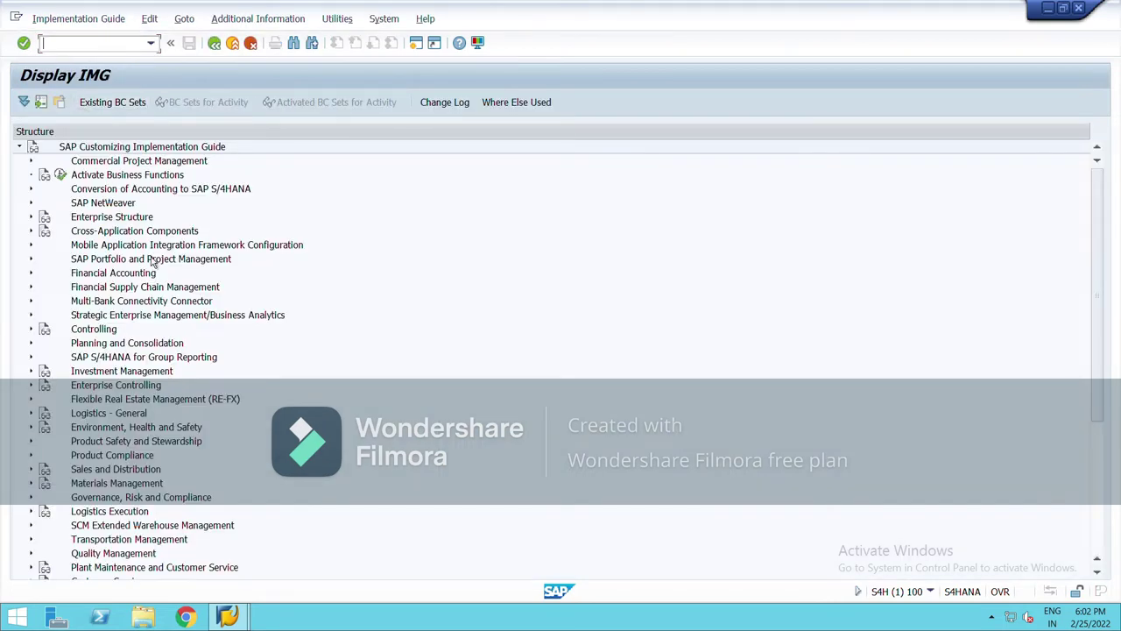
click(32, 273)
click(43, 301)
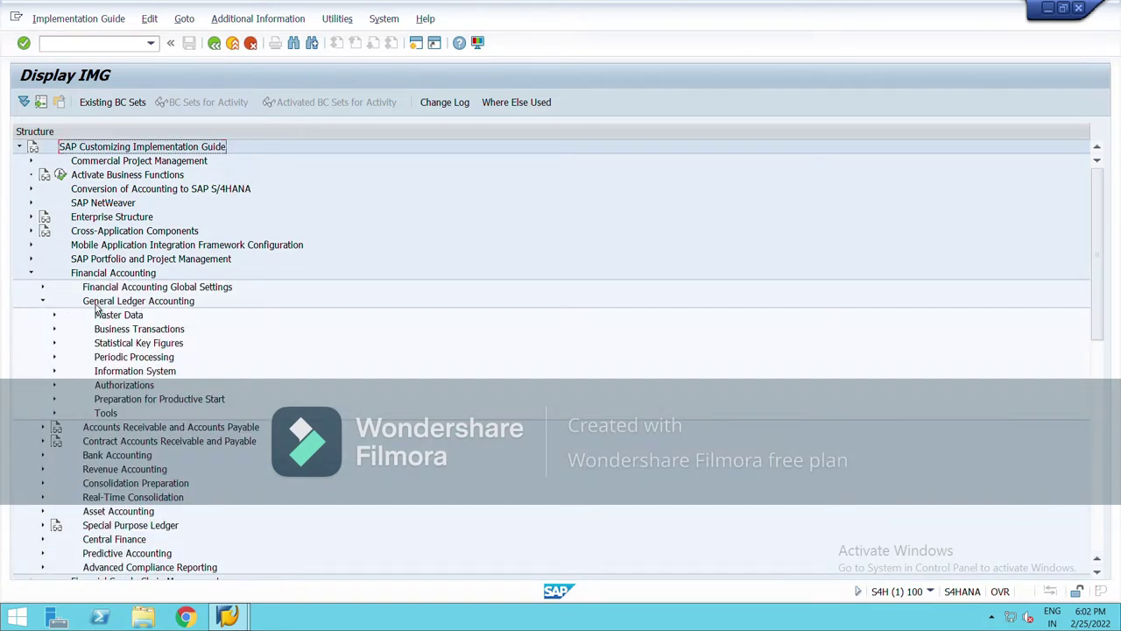
click(56, 317)
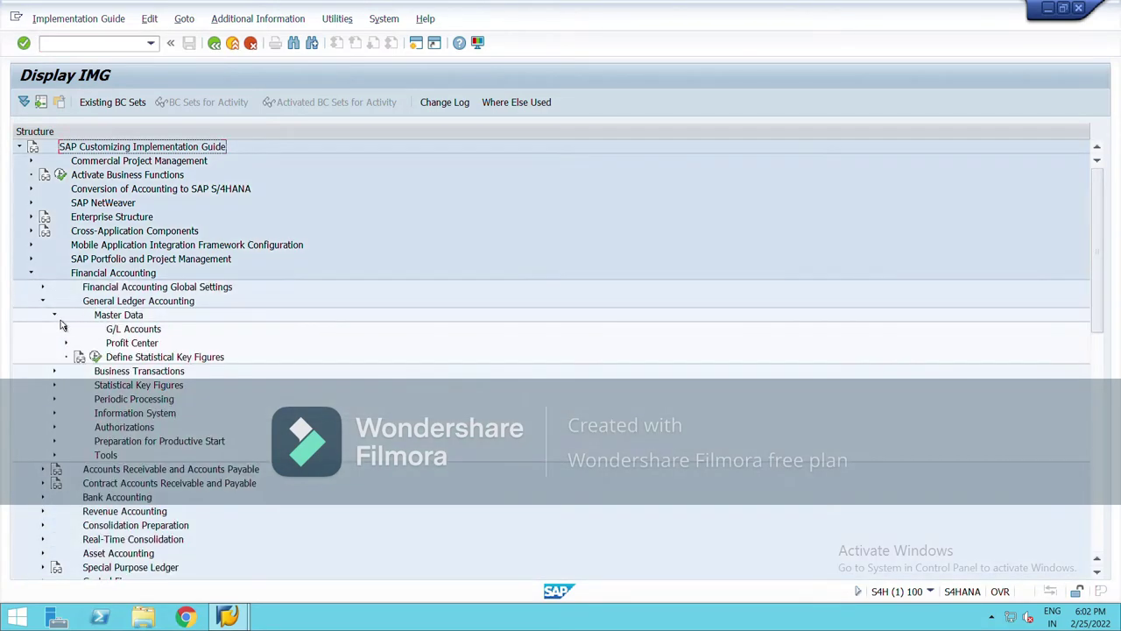
click(68, 330)
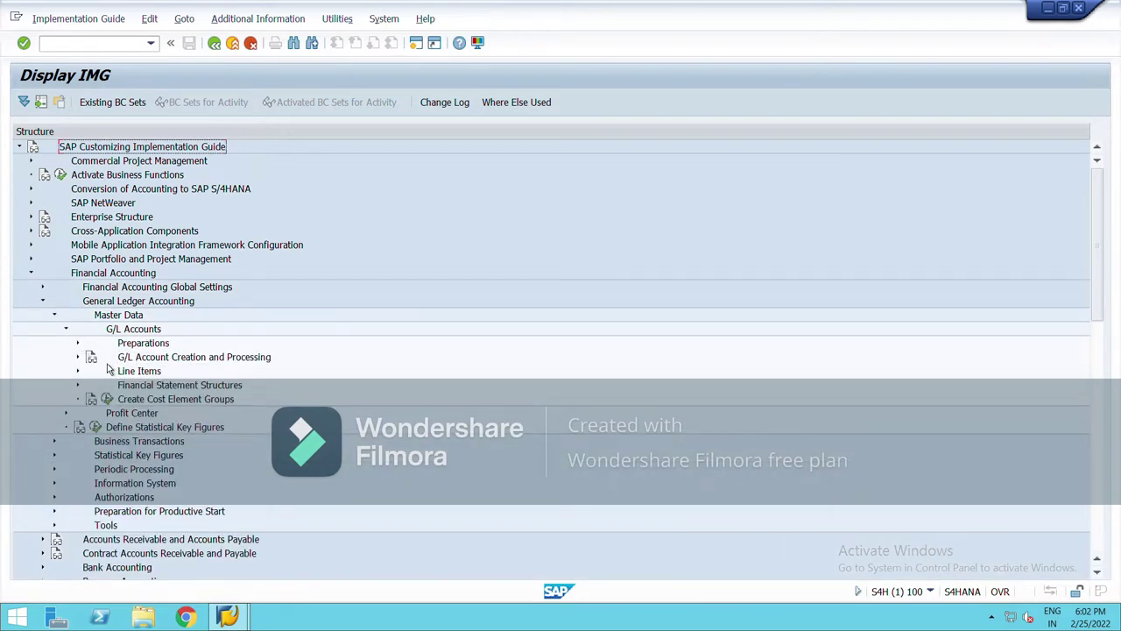
click(79, 343)
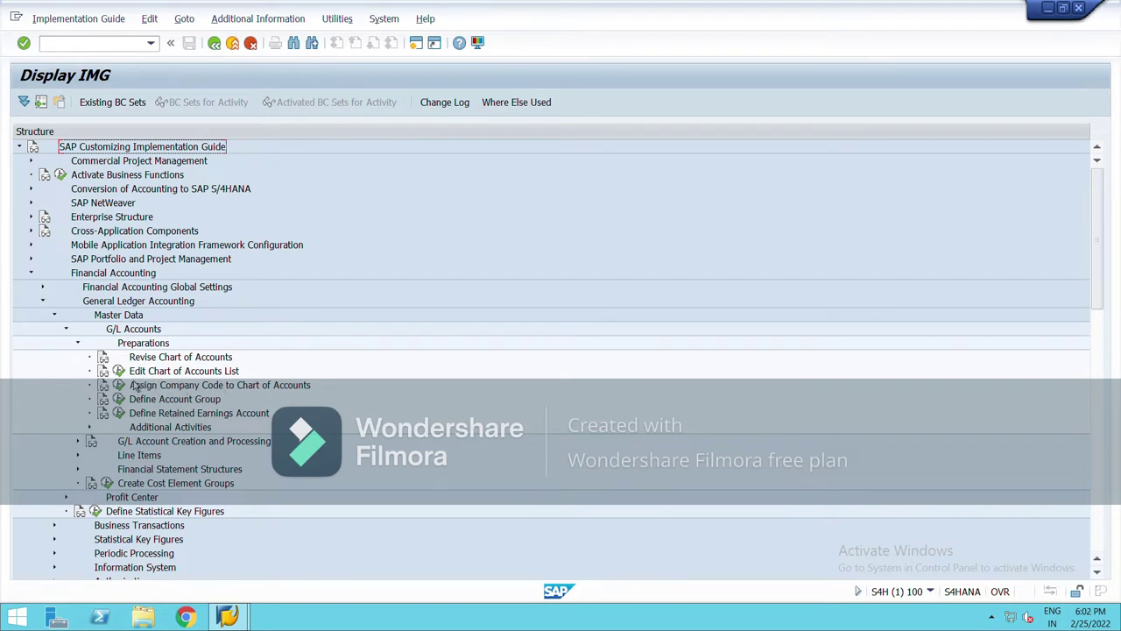
click(118, 370)
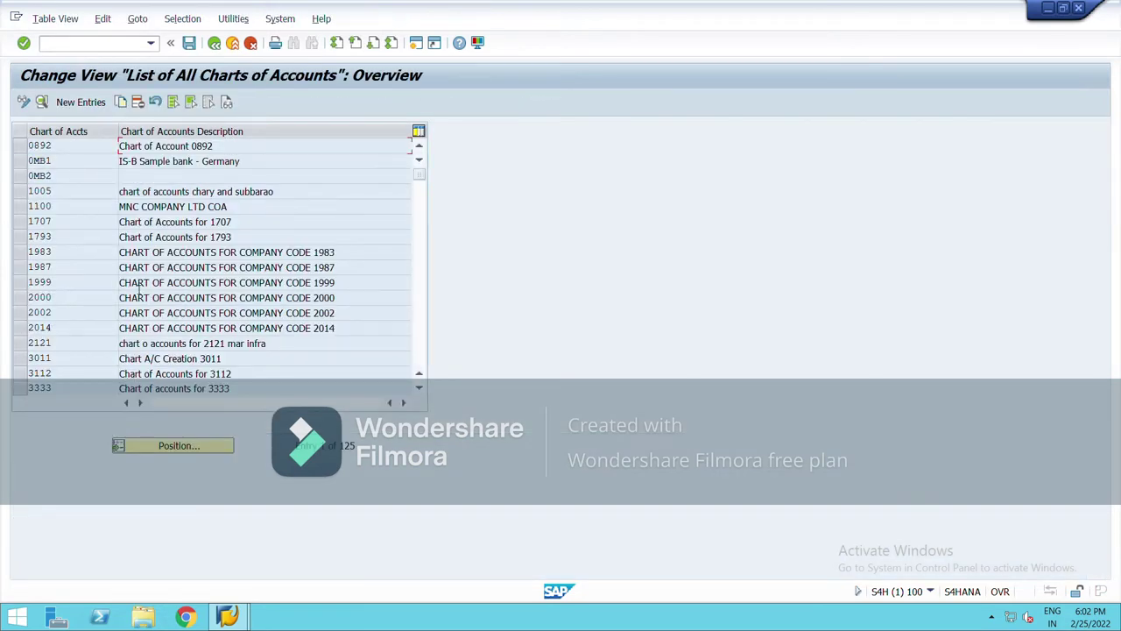
Position the chart list on NIL1 and open its details, 'Chart of account for nestle'
click(162, 448)
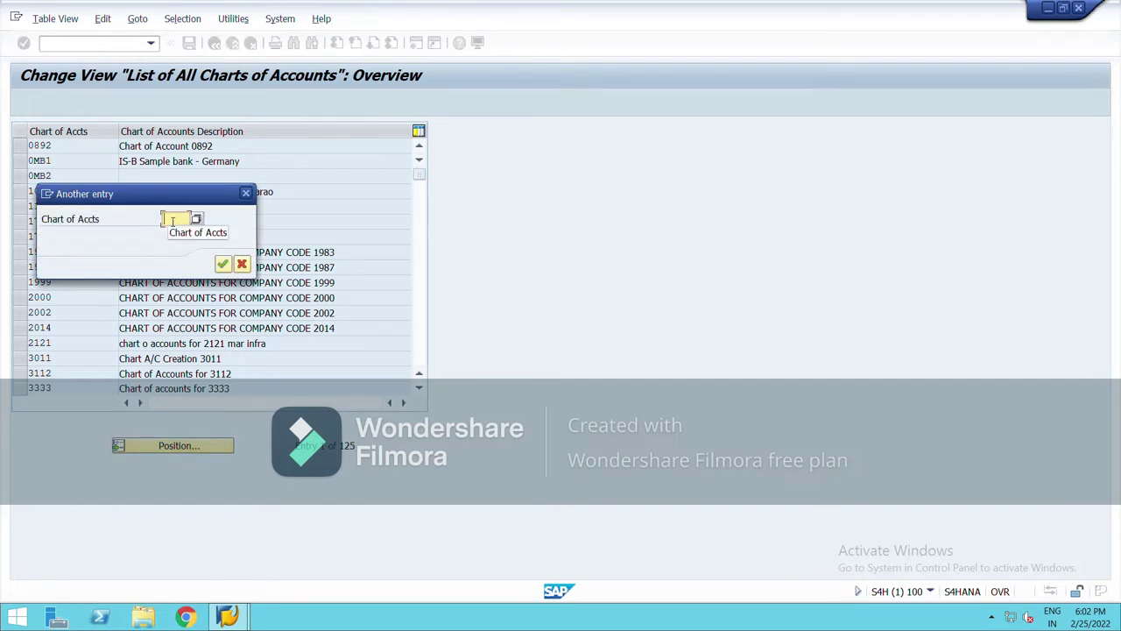
text(nil)
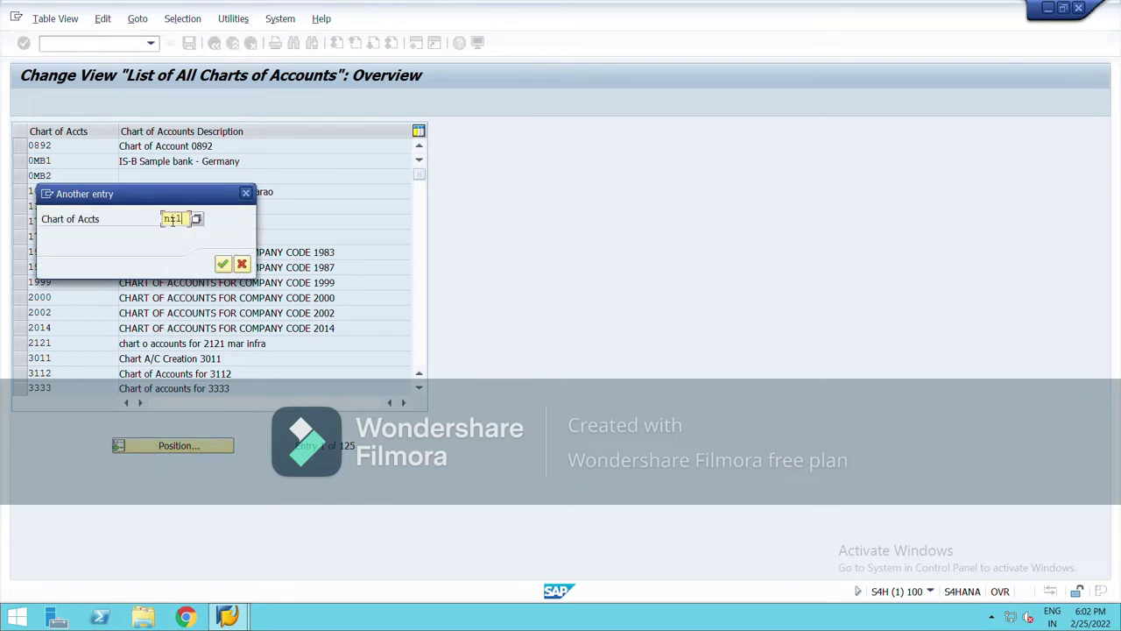
click(175, 232)
click(223, 263)
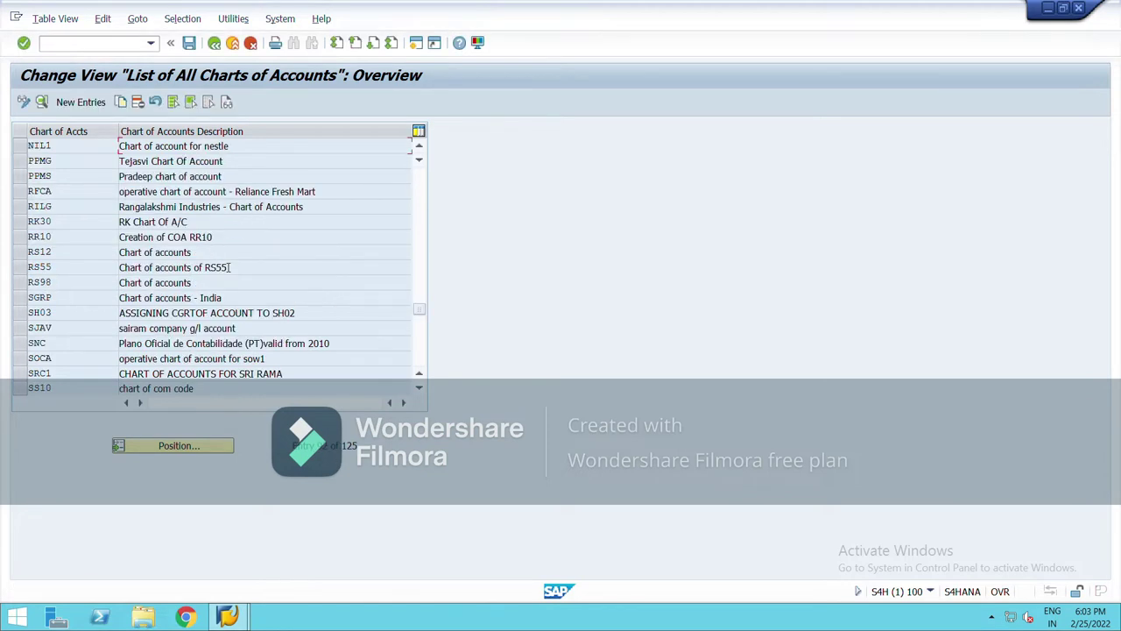
double_click(254, 147)
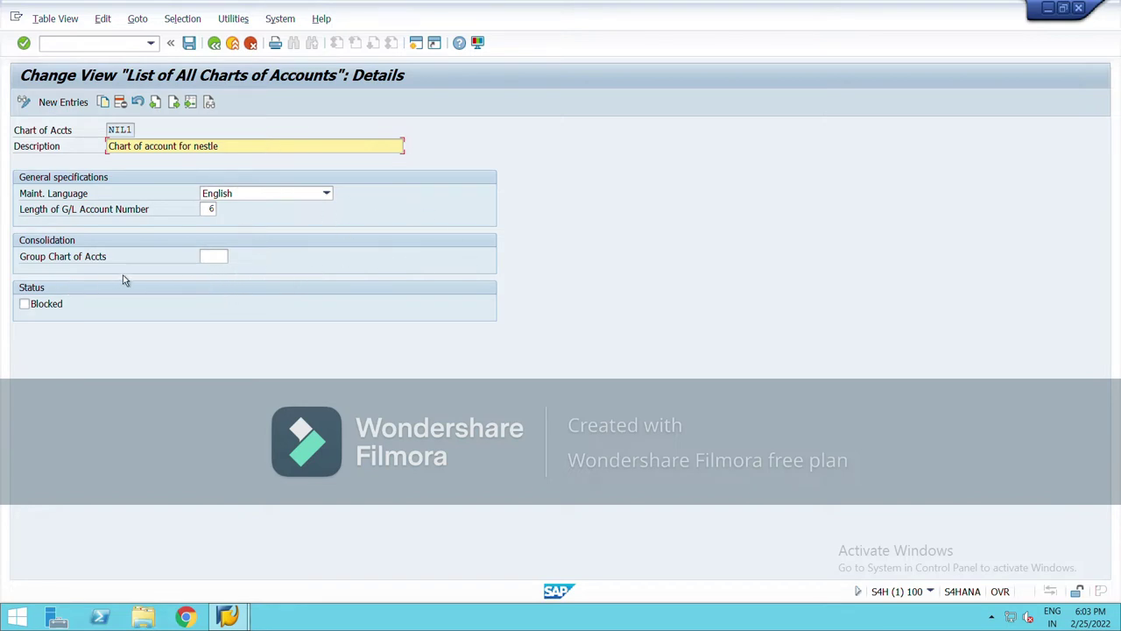
Find YGR1 in the list of 125 charts and save it as NIL1's group chart of accounts
click(215, 257)
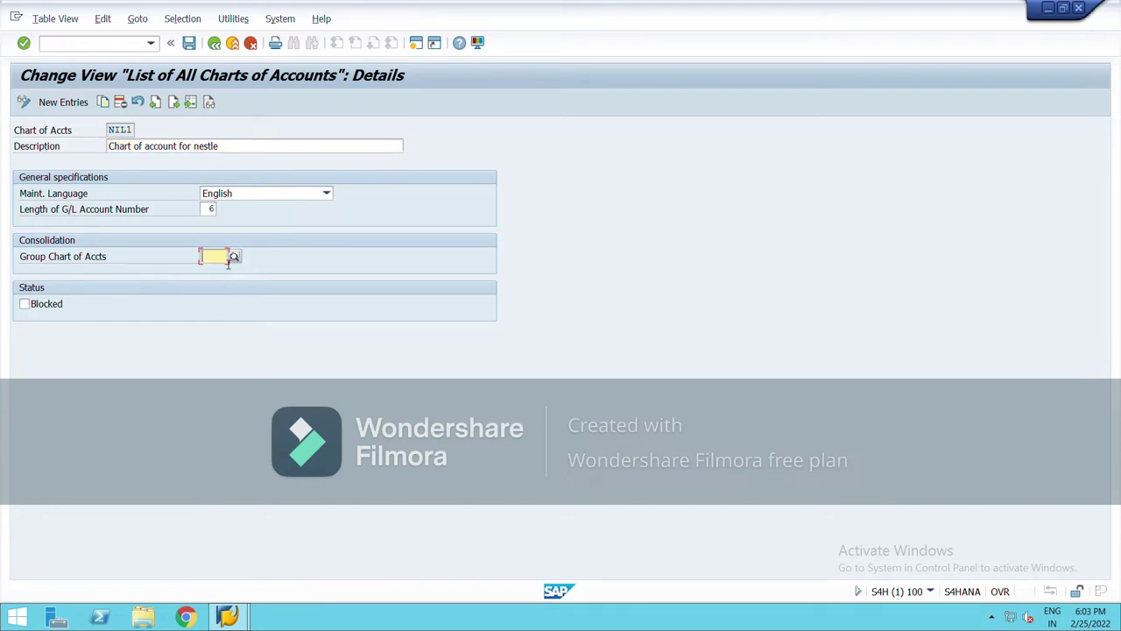
key(F4)
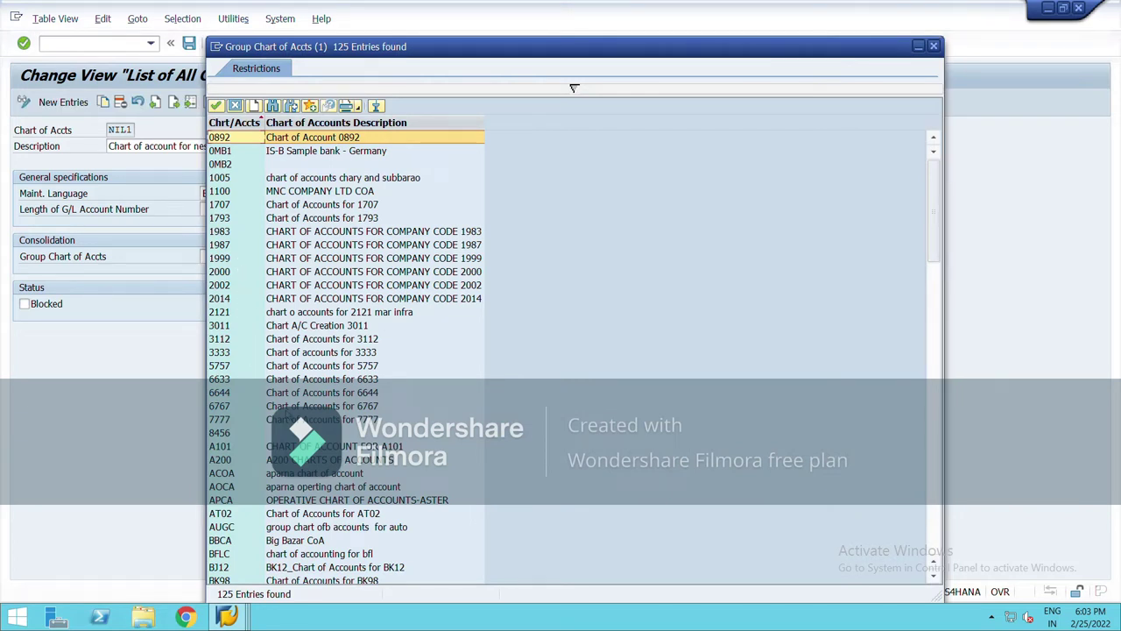
scroll(291, 296, down, 1)
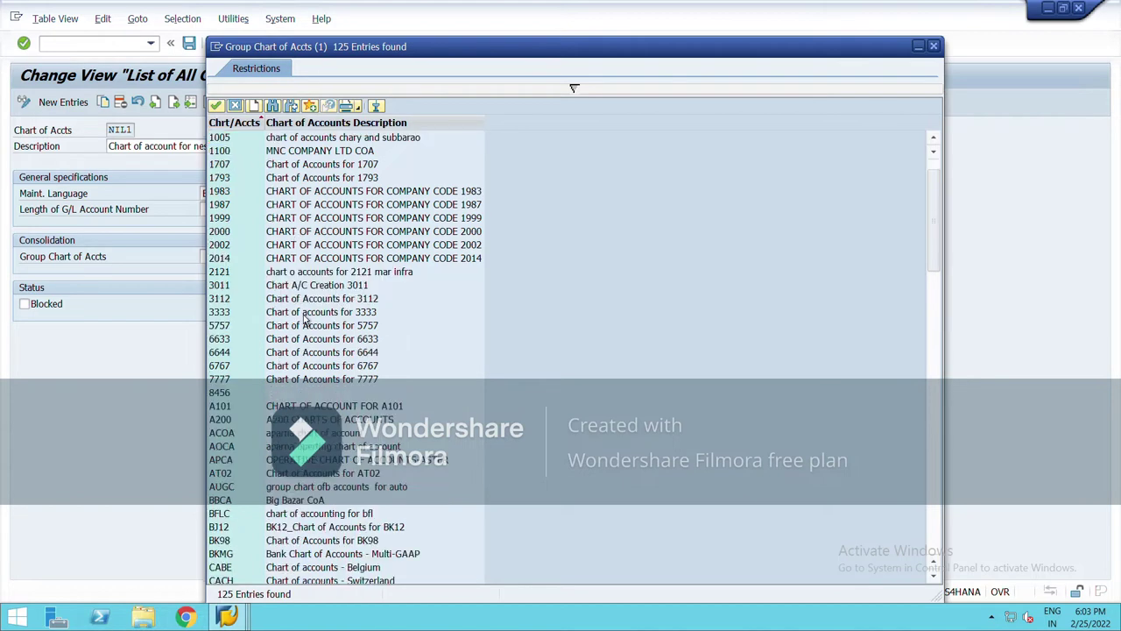
scroll(305, 321, up, 1)
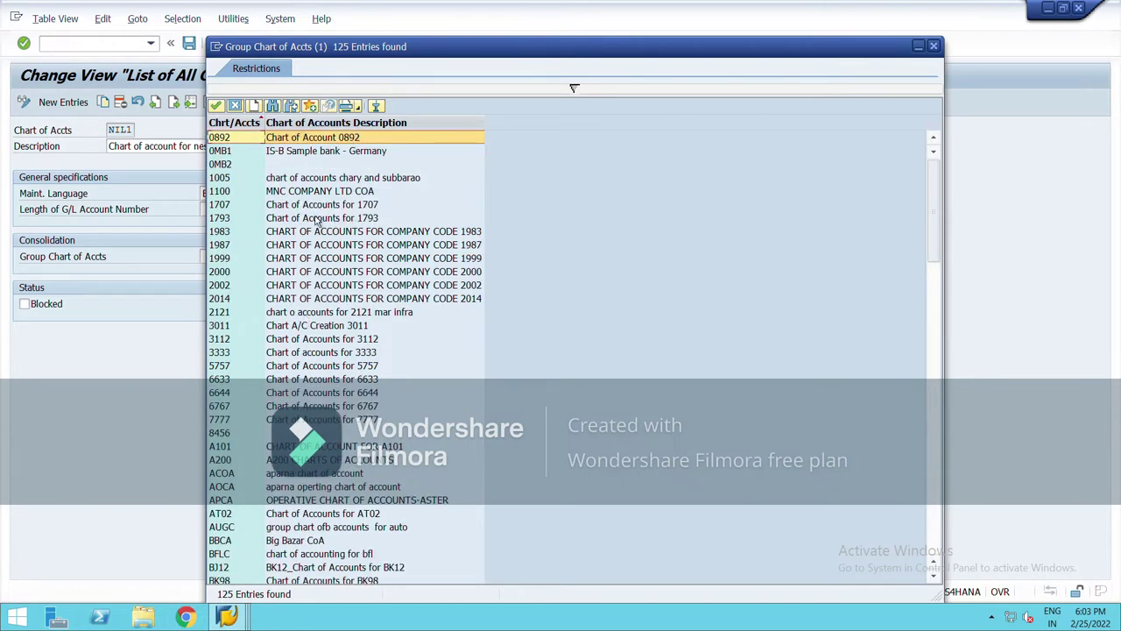
click(274, 106)
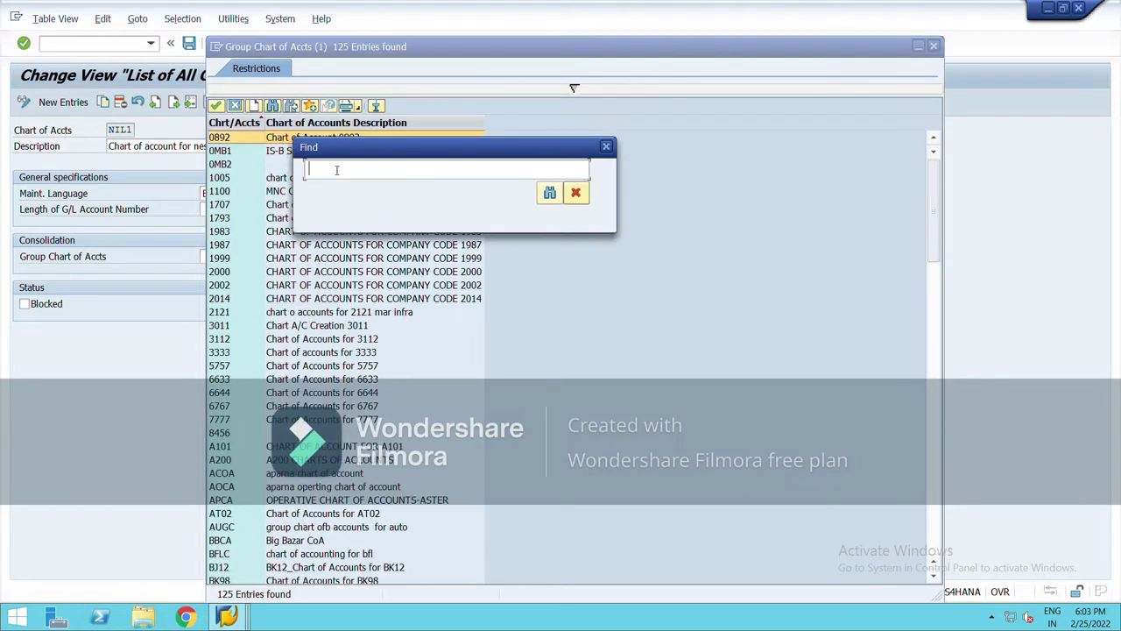
text(ygr1)
key(Return)
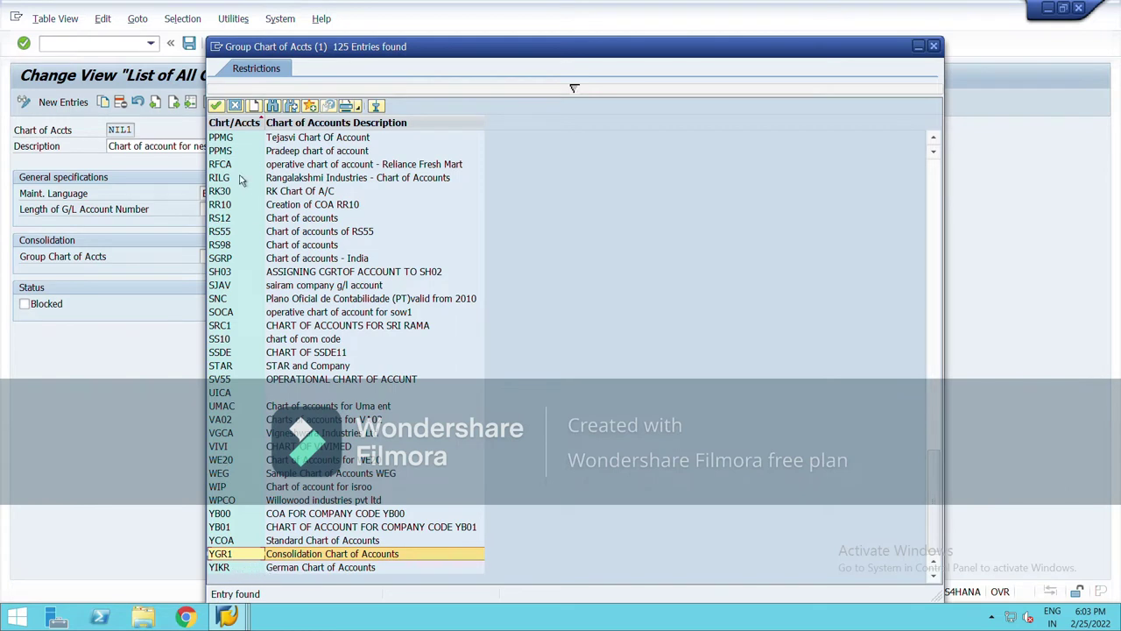
click(216, 106)
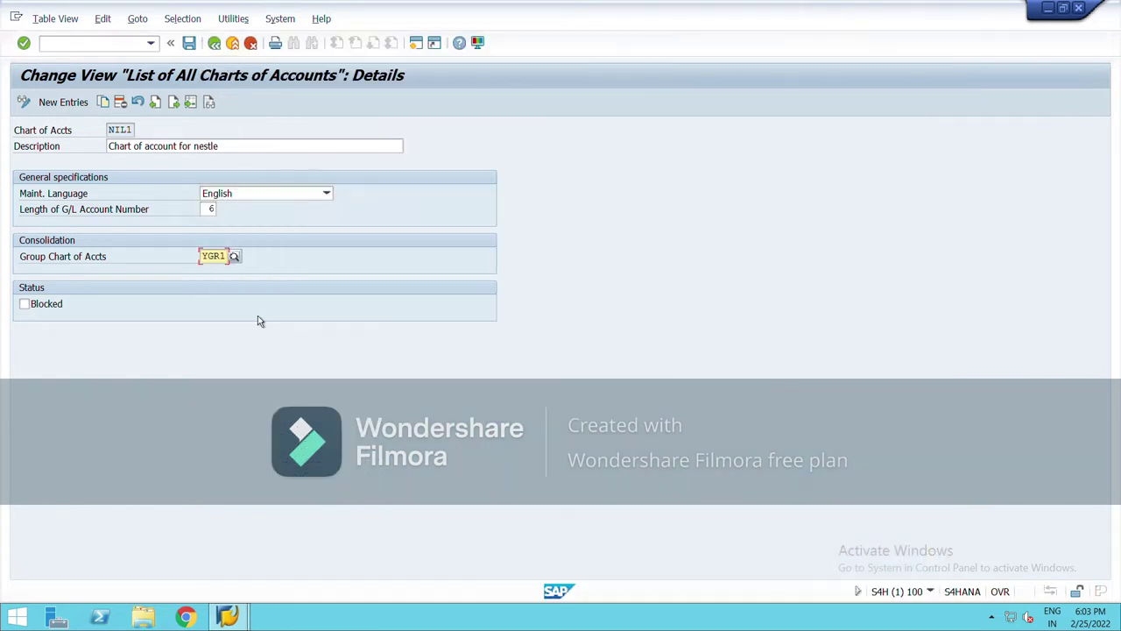
click(189, 42)
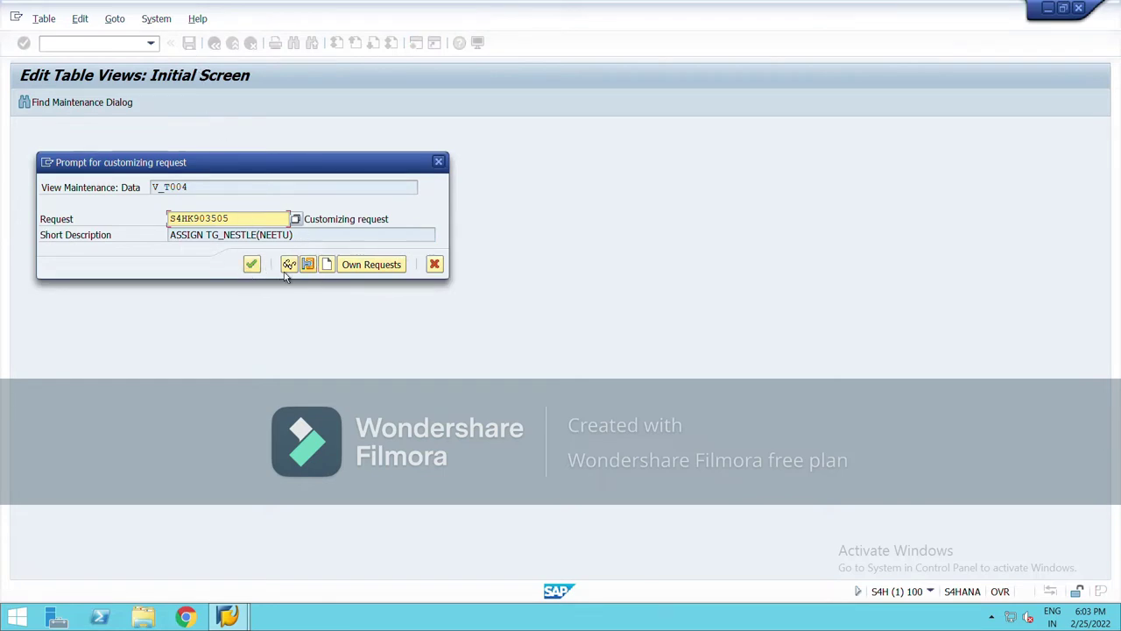
Save the YGR1 assignment under a new customizing request 'define groupcoa_nestle'
click(322, 266)
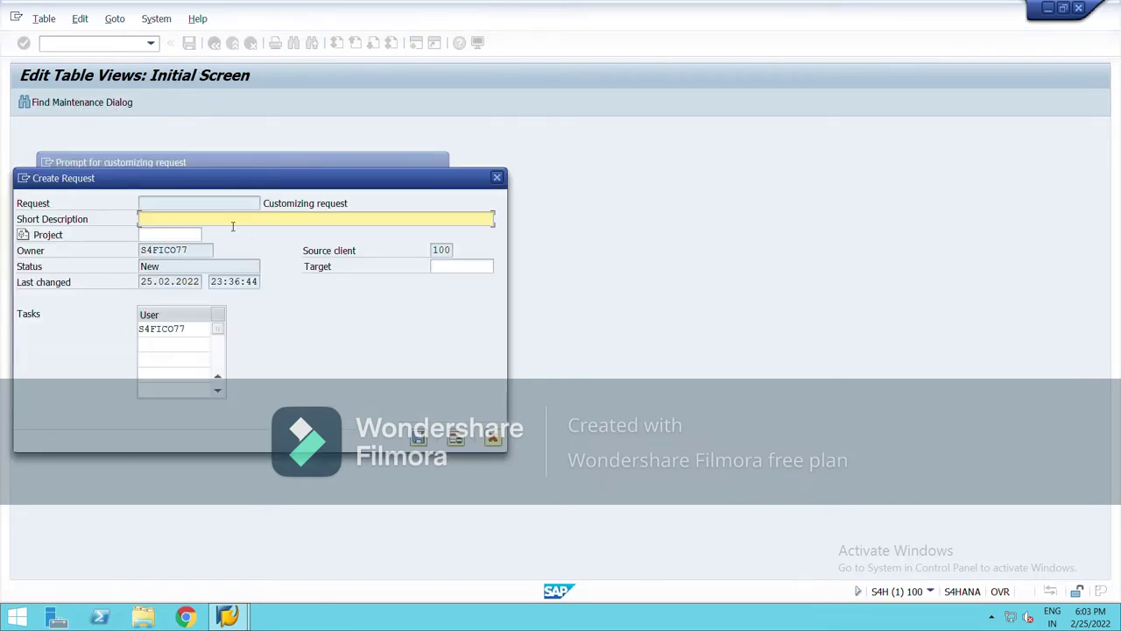
text(define groupo)
text(oa_nestle)
click(418, 436)
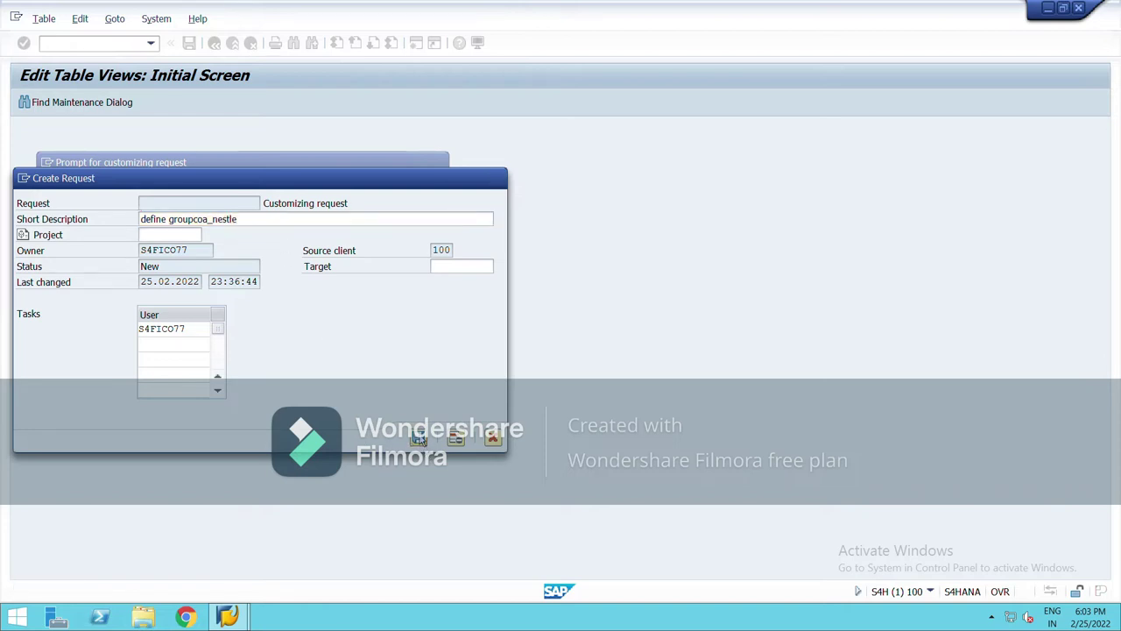
click(251, 264)
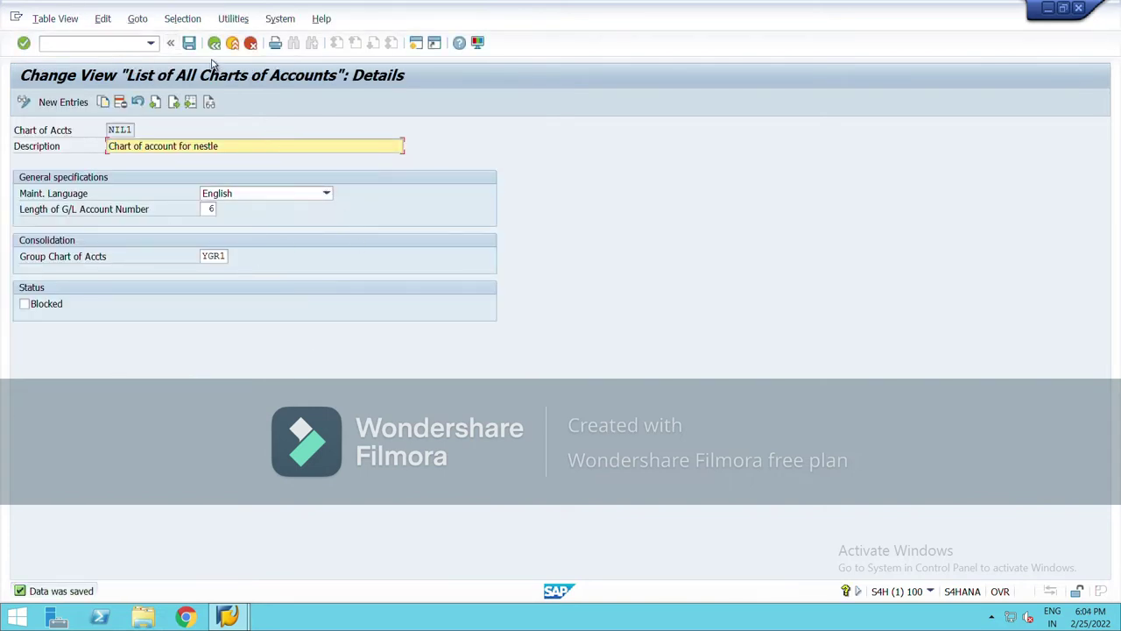
click(417, 44)
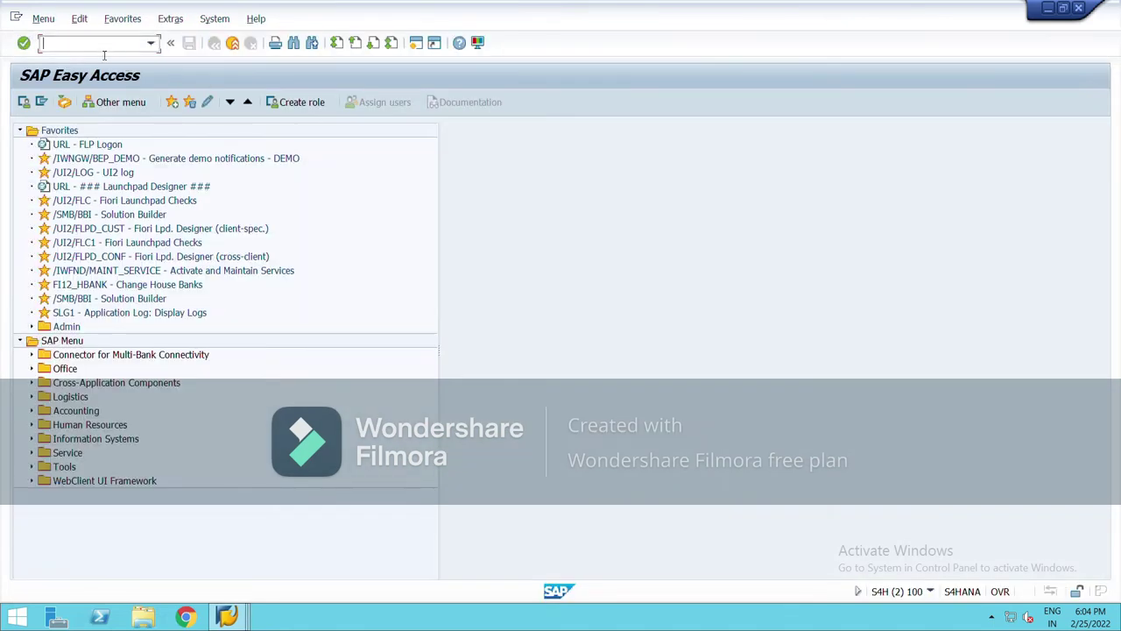
Open FS00 and switch the company code from 1710 to NIL1
text(fs00)
key(Return)
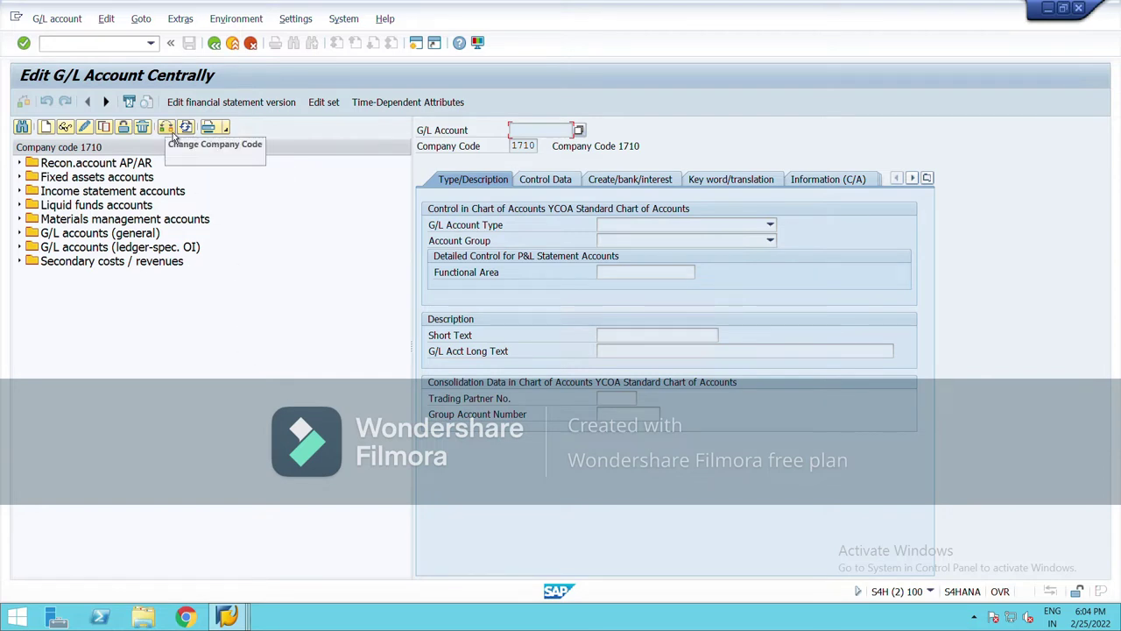
click(170, 135)
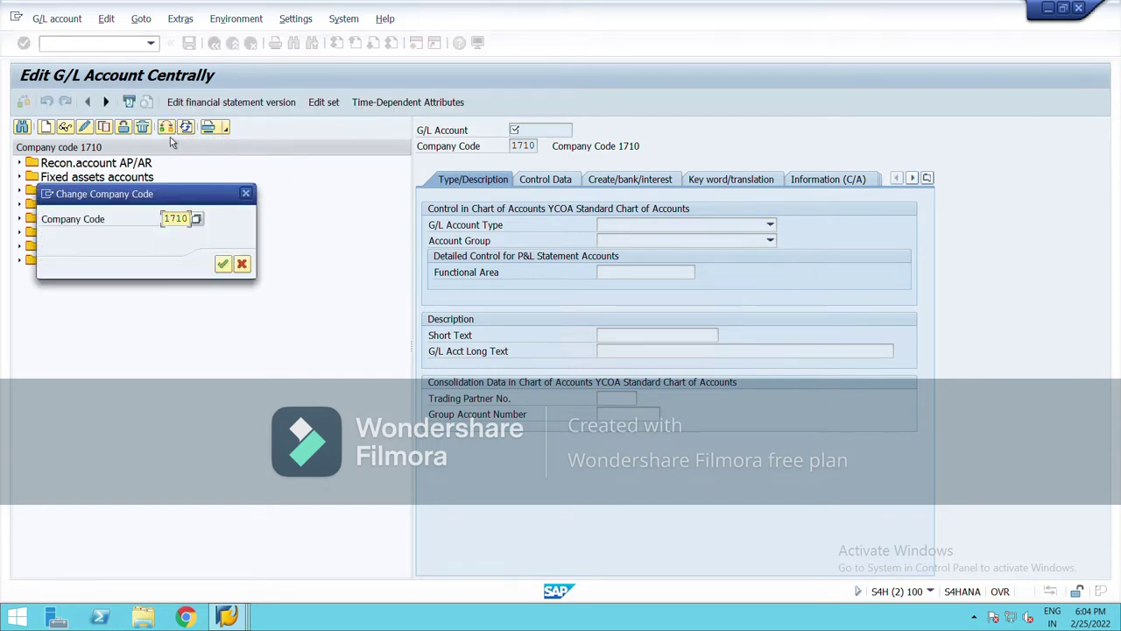
click(187, 219)
key(BackSpace)
key(BackSpace)
key(BackSpace)
key(BackSpace)
text(1)
click(223, 263)
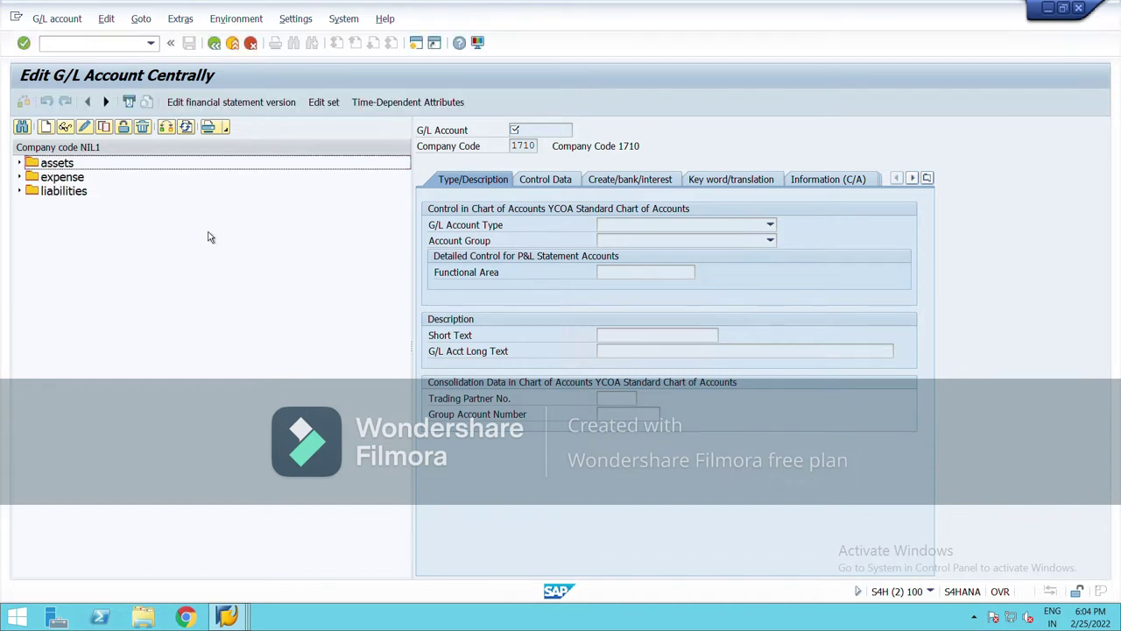
Expand the assets, expense and liabilities folders and display cash account 100001
click(21, 166)
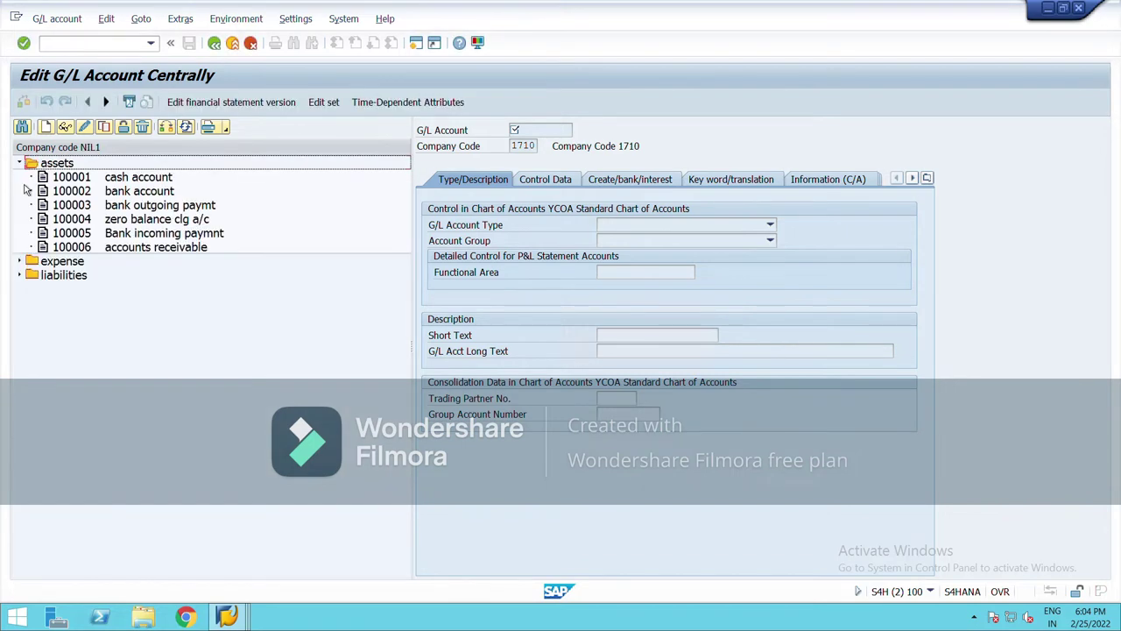
click(26, 262)
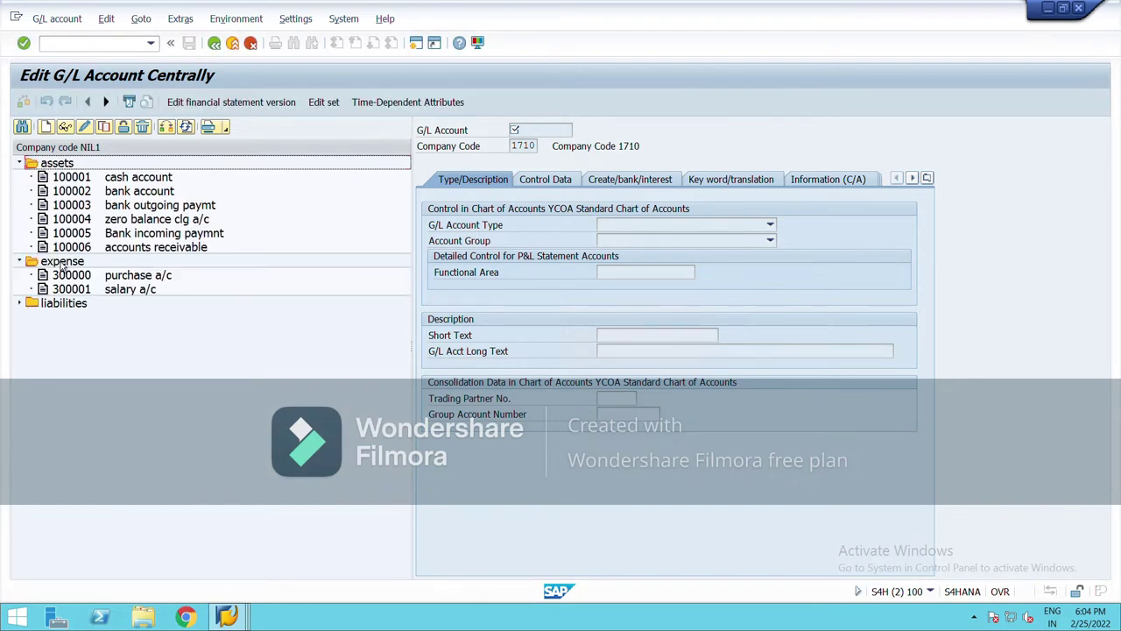
click(24, 303)
double_click(123, 178)
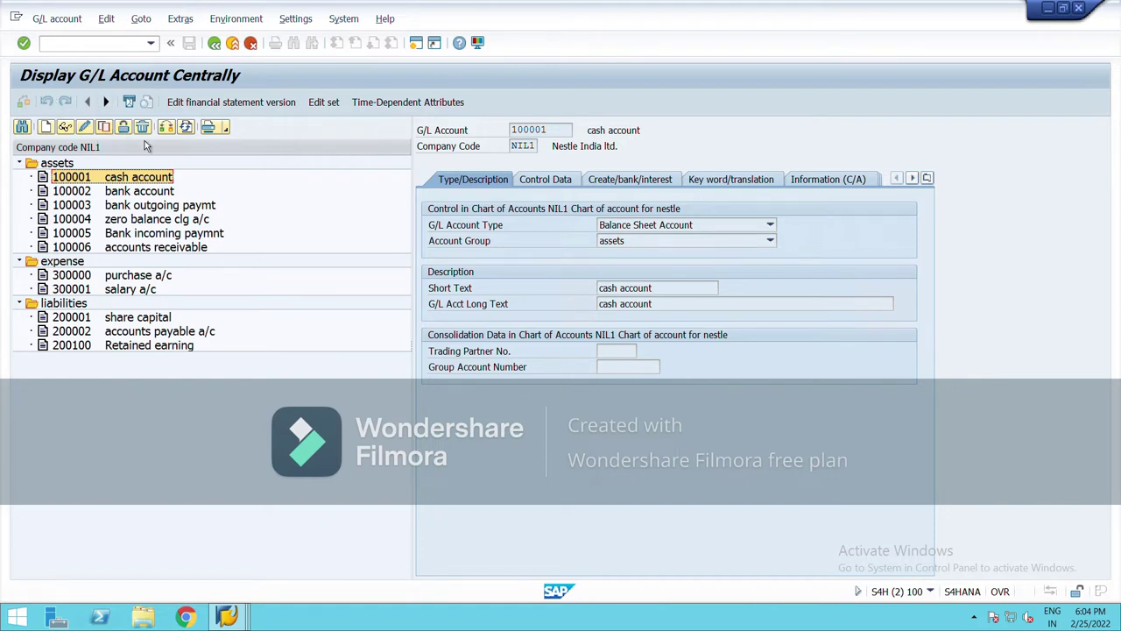
Give account 100001 group account number 111100 'Cash on hand' and save past the warnings
click(89, 136)
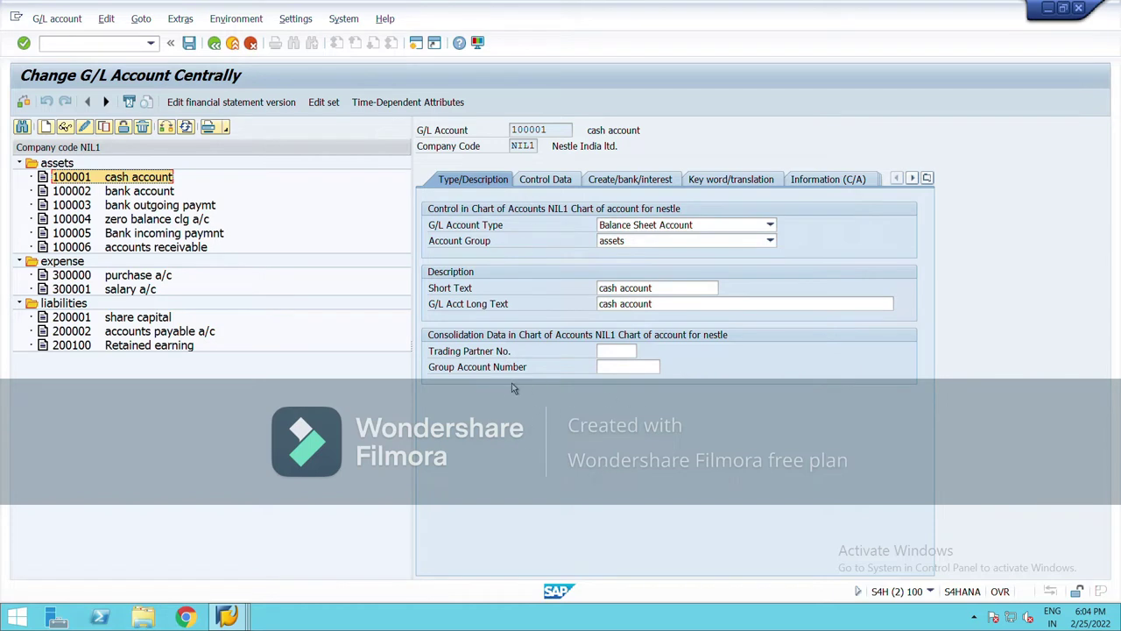
click(631, 368)
click(672, 371)
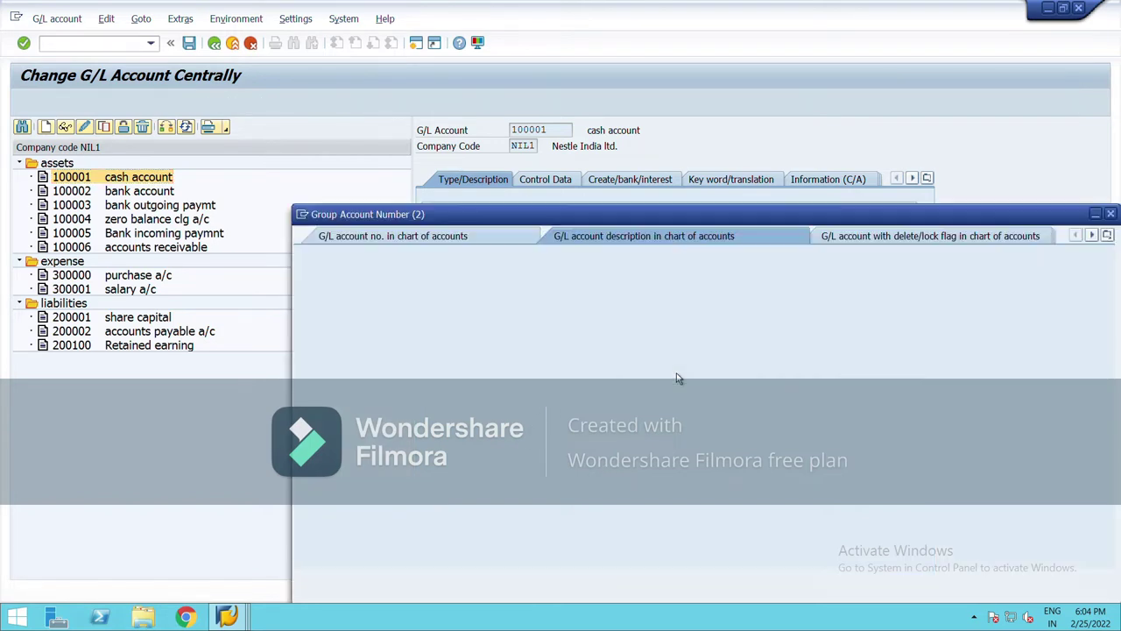
click(1065, 577)
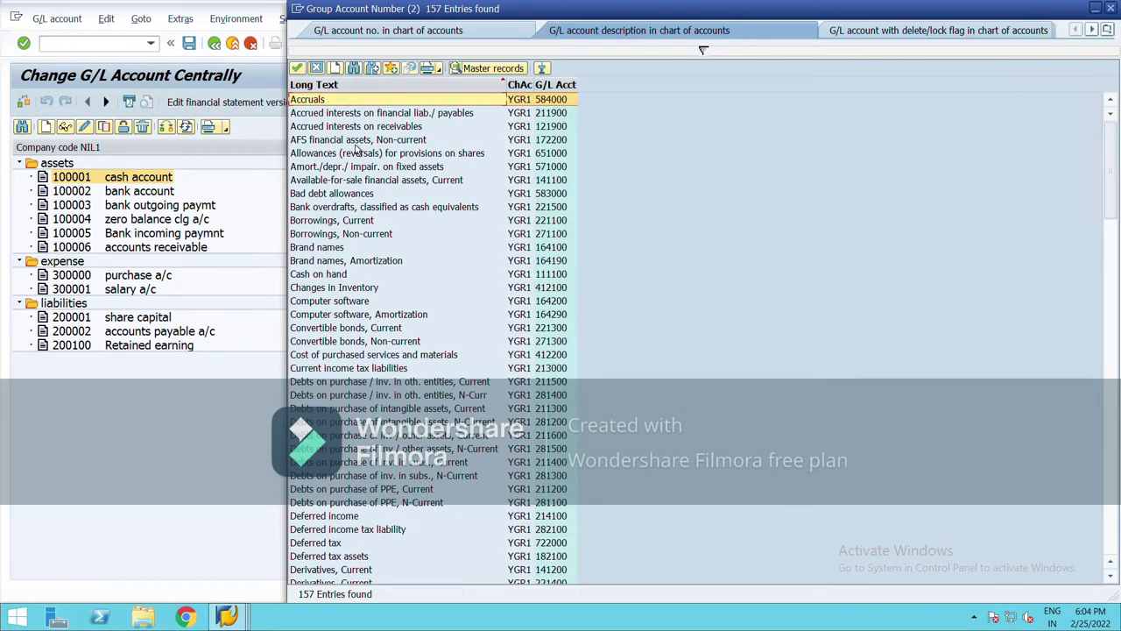
click(326, 279)
click(297, 67)
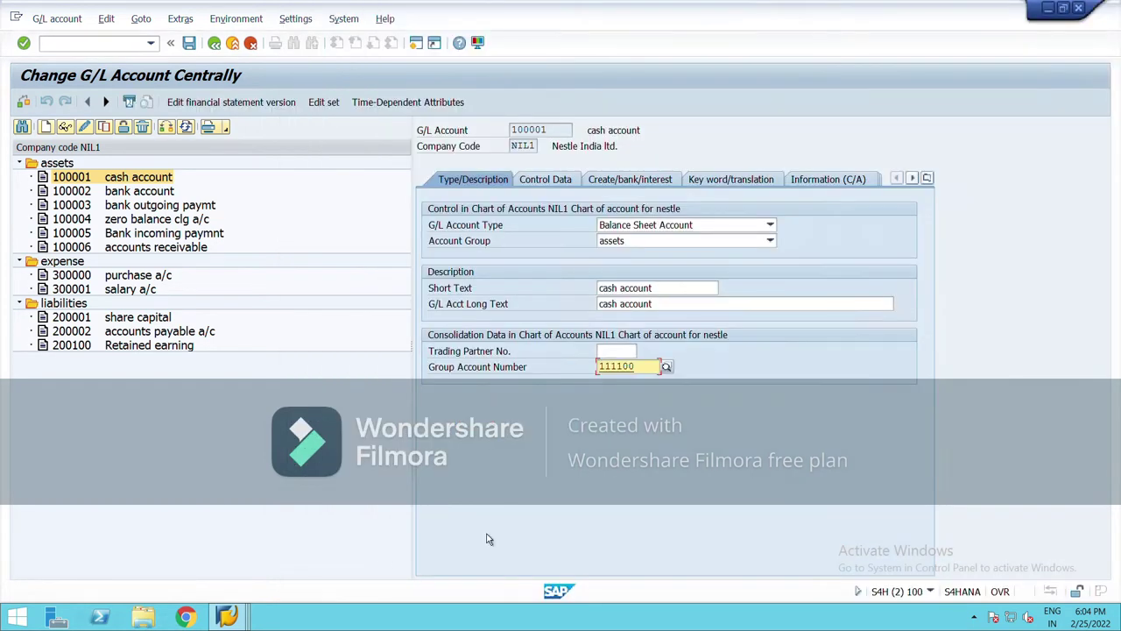
click(189, 43)
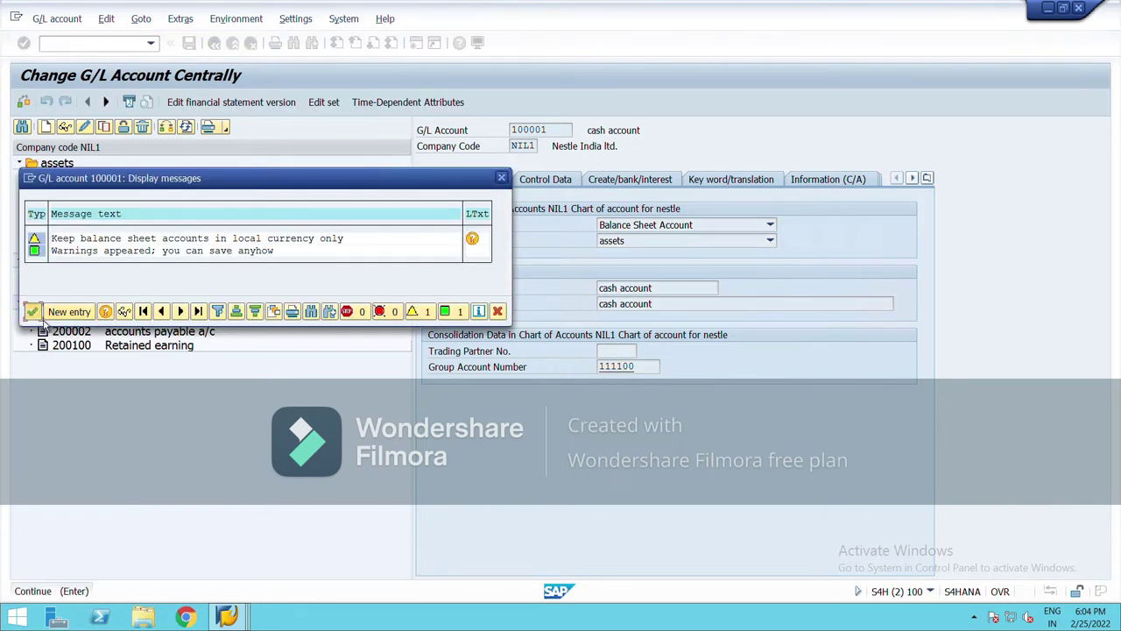
click(32, 311)
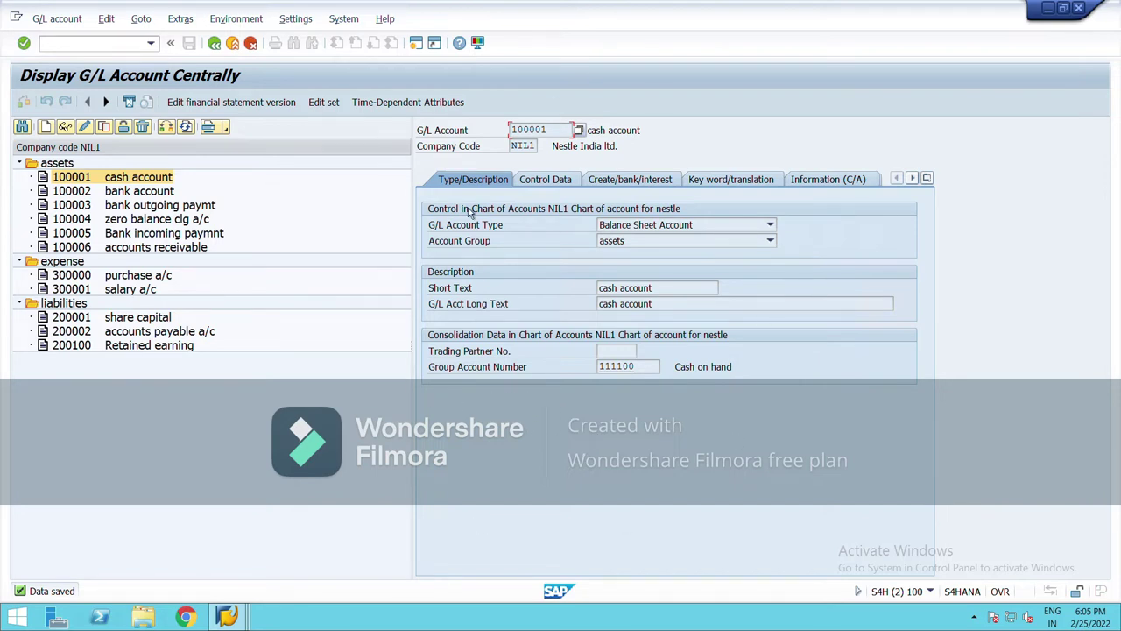
click(89, 129)
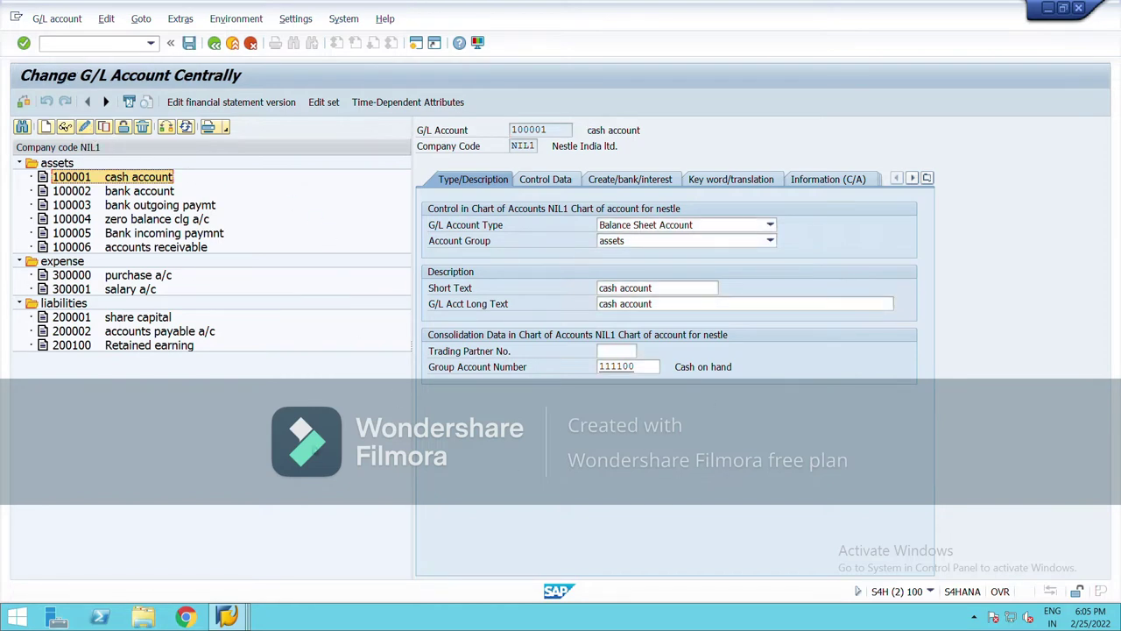
Clear group account 111100 from account 100001 and attempt to save, which errors as mandatory
click(651, 372)
key(BackSpace)
key(BackSpace)
key(BackSpace)
key(BackSpace)
key(BackSpace)
key(BackSpace)
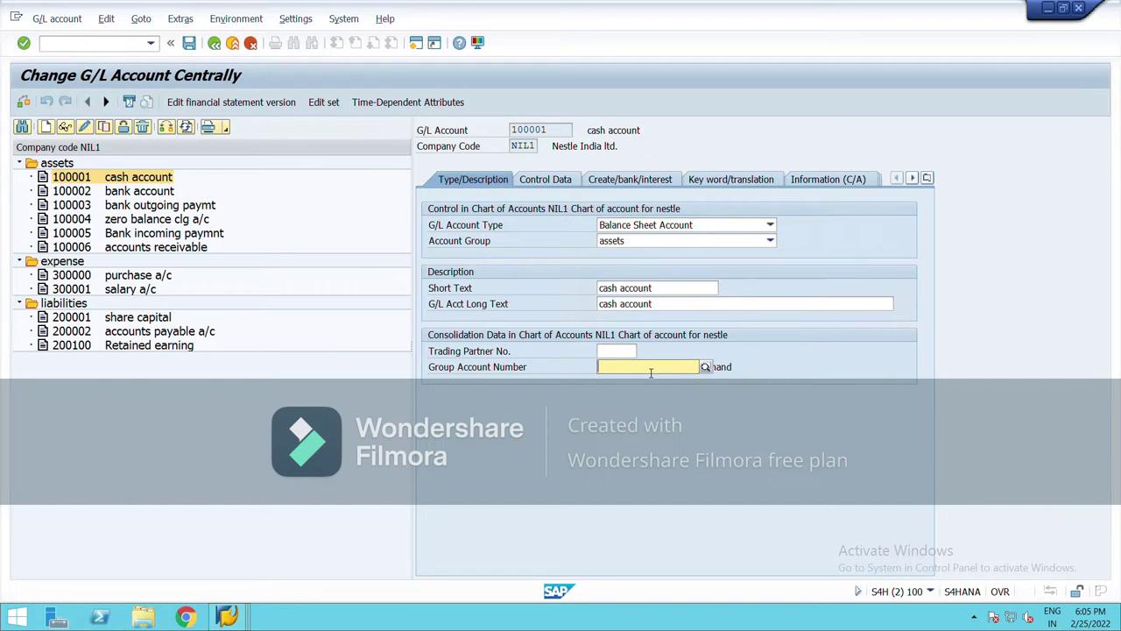
click(536, 431)
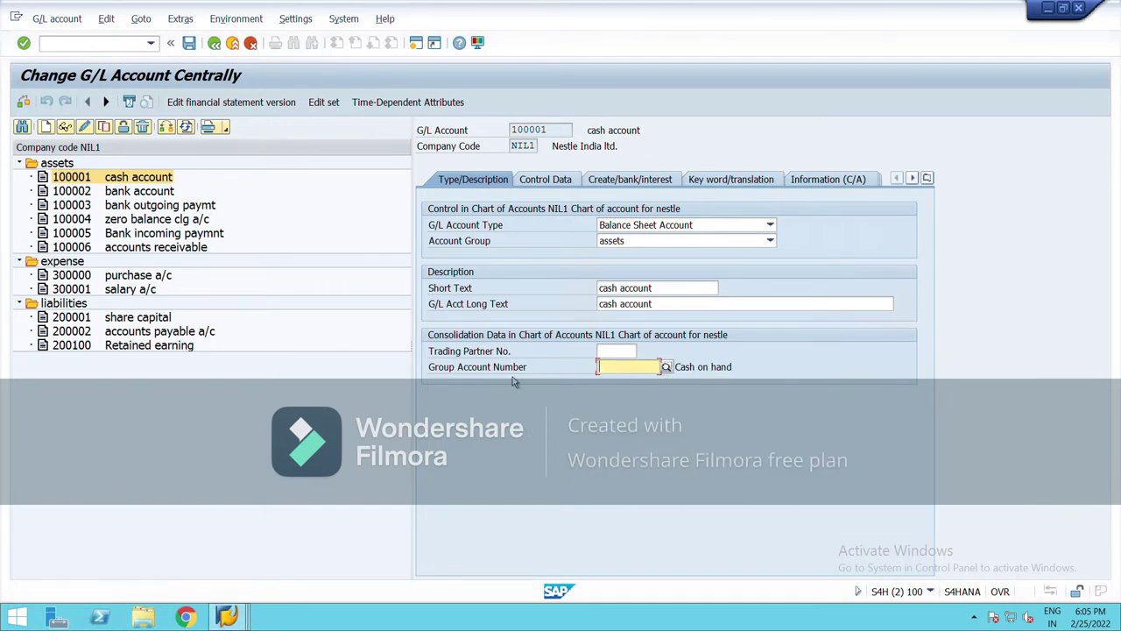
click(189, 43)
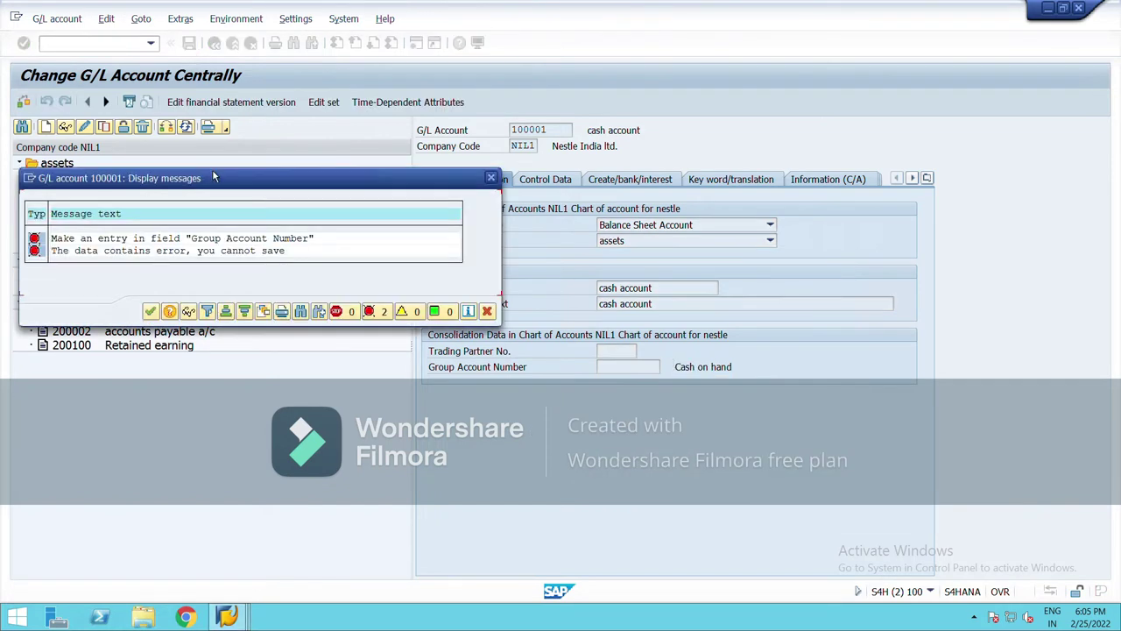
click(159, 322)
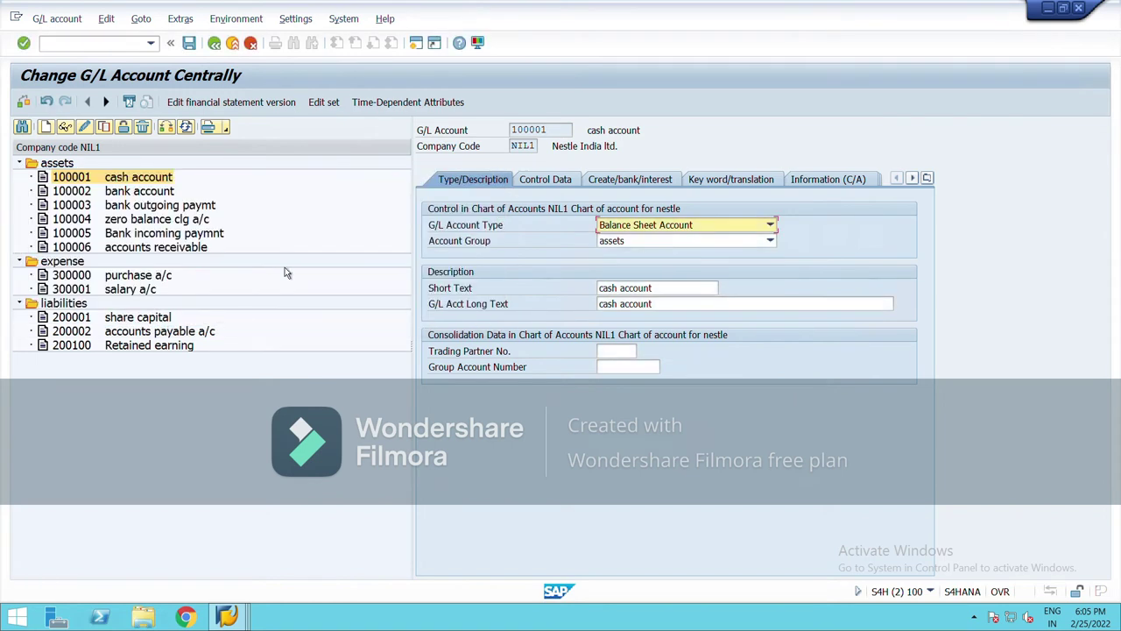
click(226, 50)
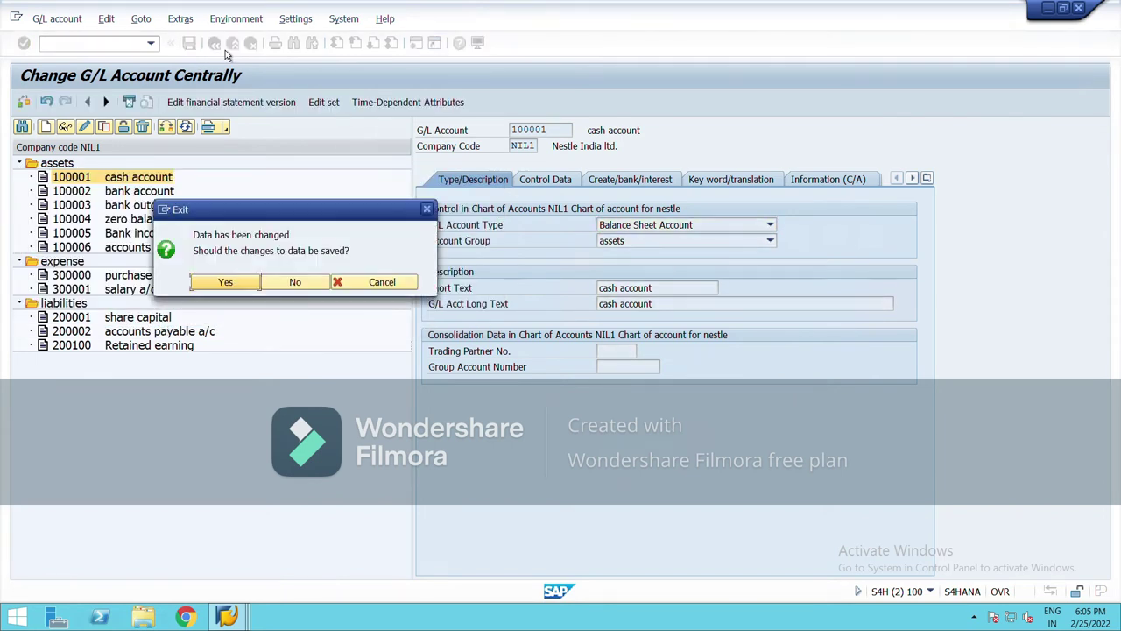
click(261, 288)
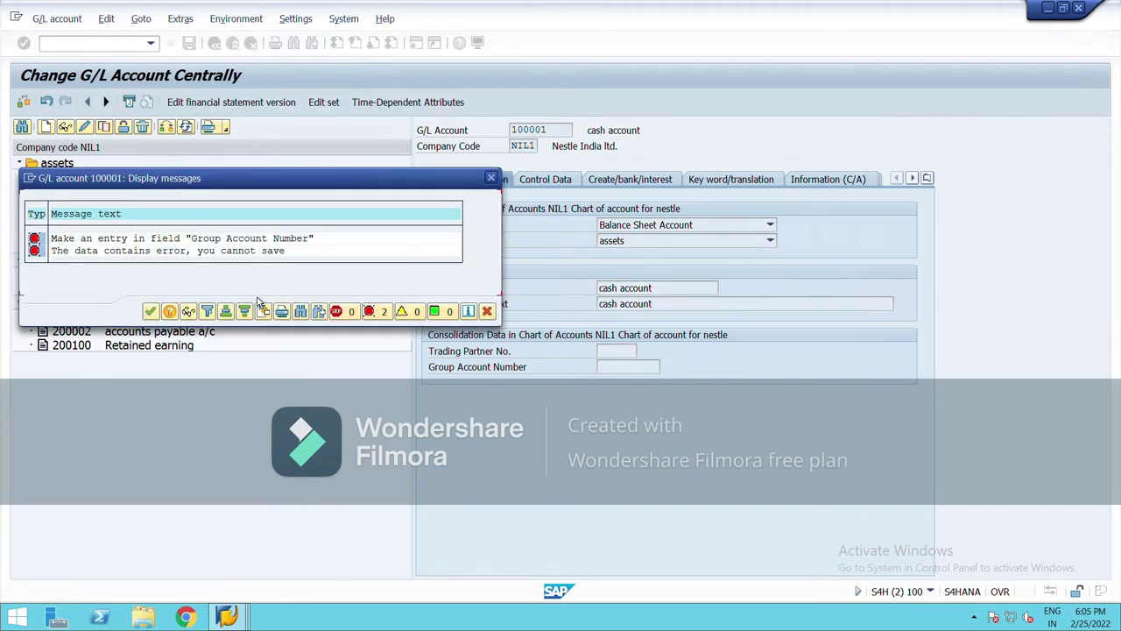
click(155, 314)
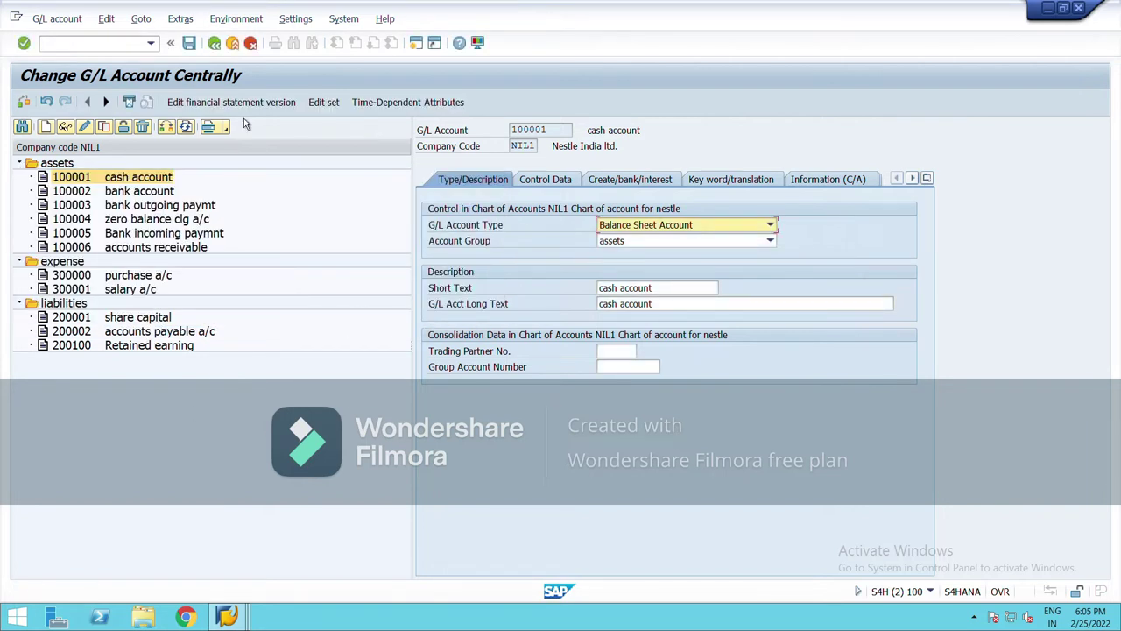
Leave account 100001 without saving and return to SAP Easy Access with /n
click(252, 44)
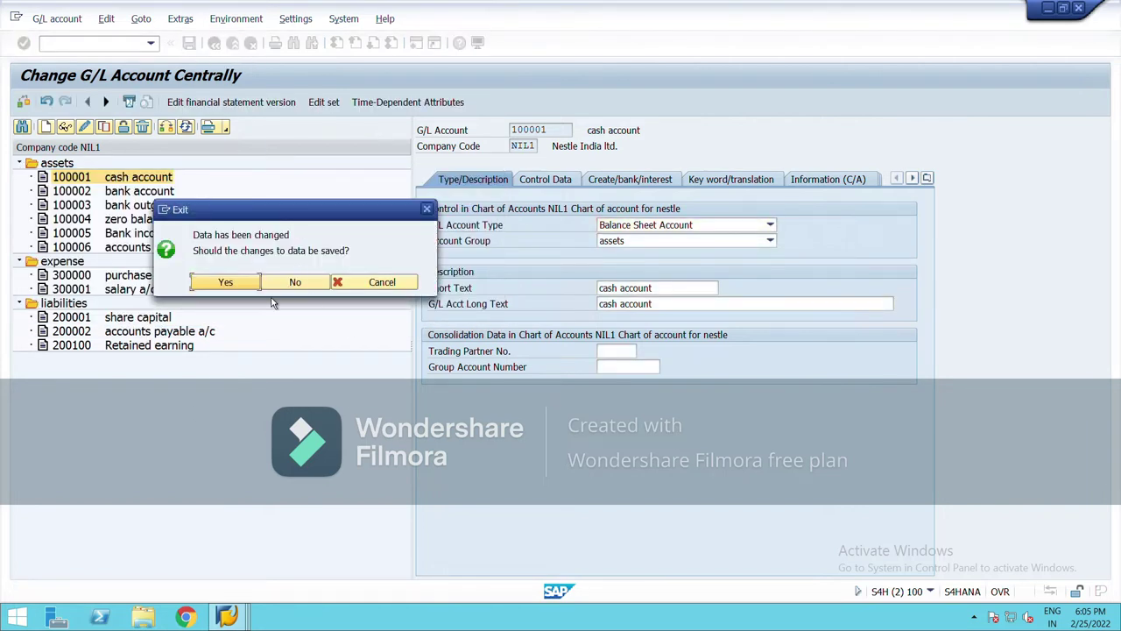
click(295, 282)
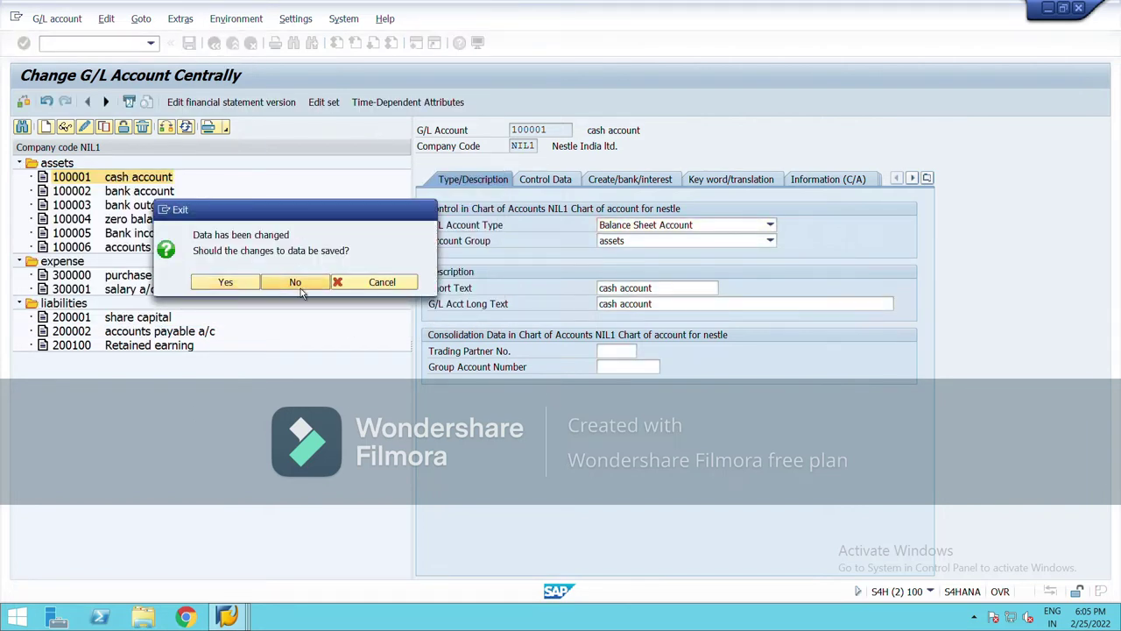
click(115, 44)
text(/n)
key(Return)
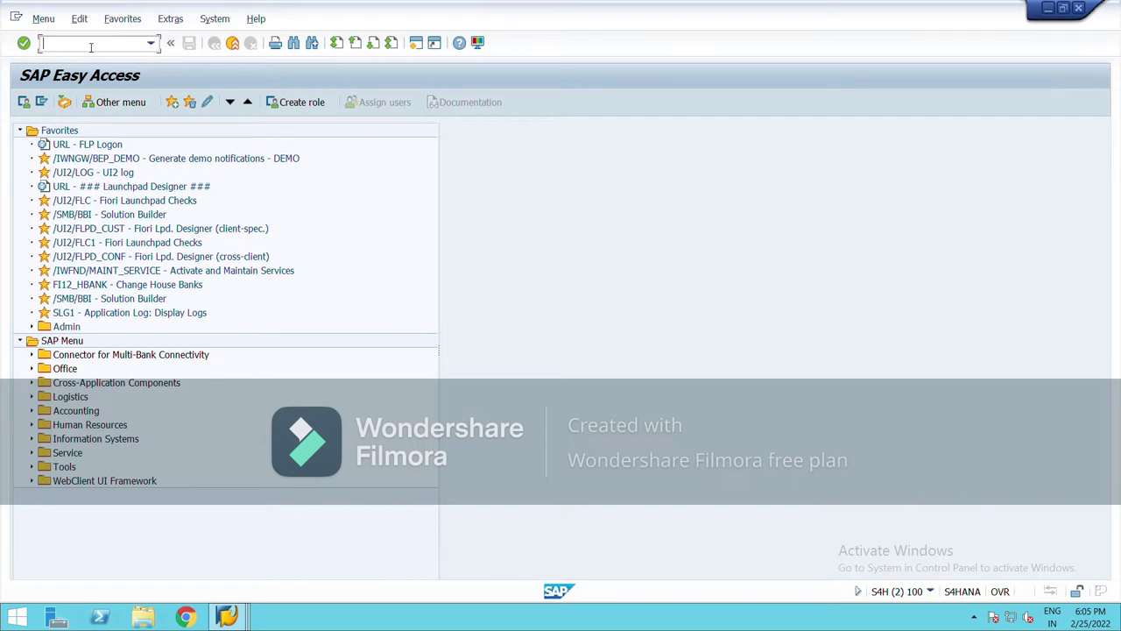
Run SPRO and open Assign Company Code to Chart of Accounts under G/L Accounts > Preparations
text(spro)
key(Return)
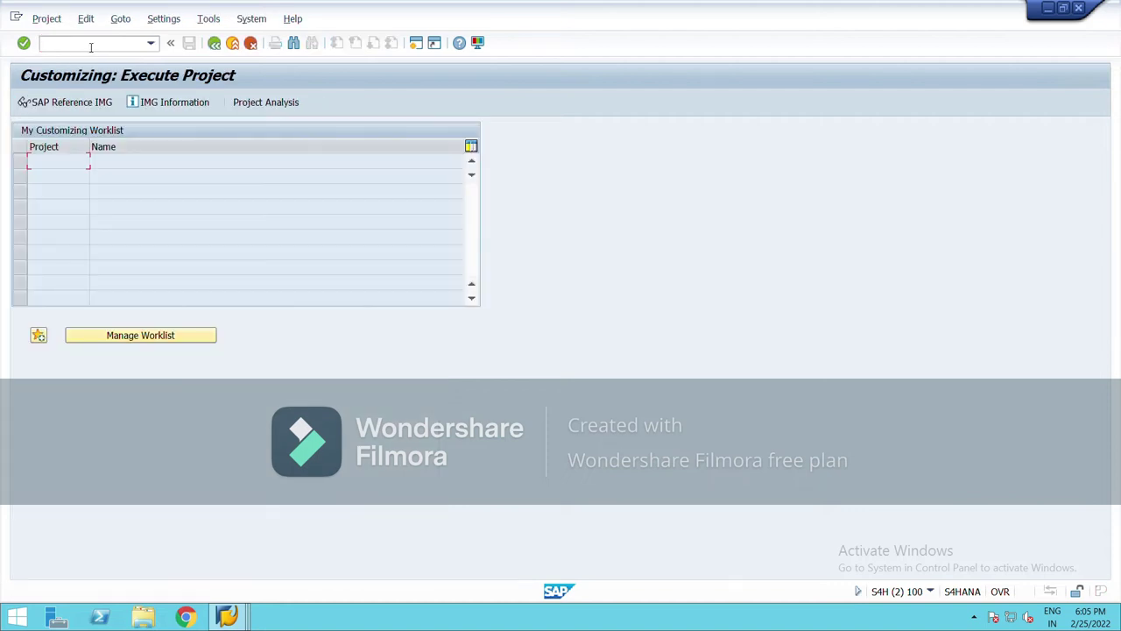
click(76, 103)
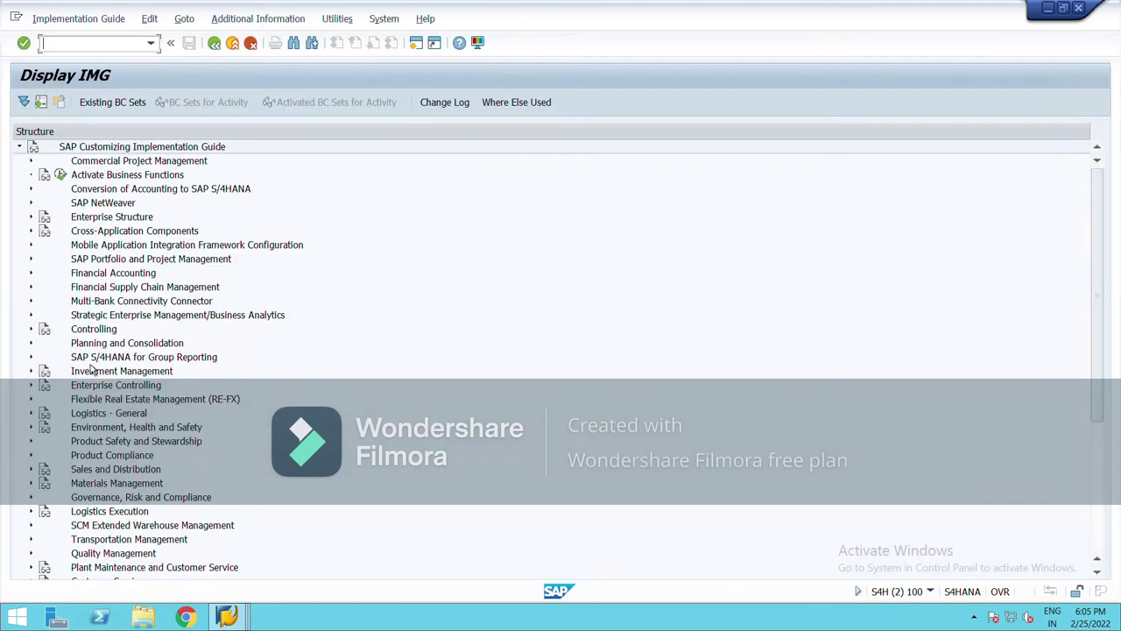
click(38, 280)
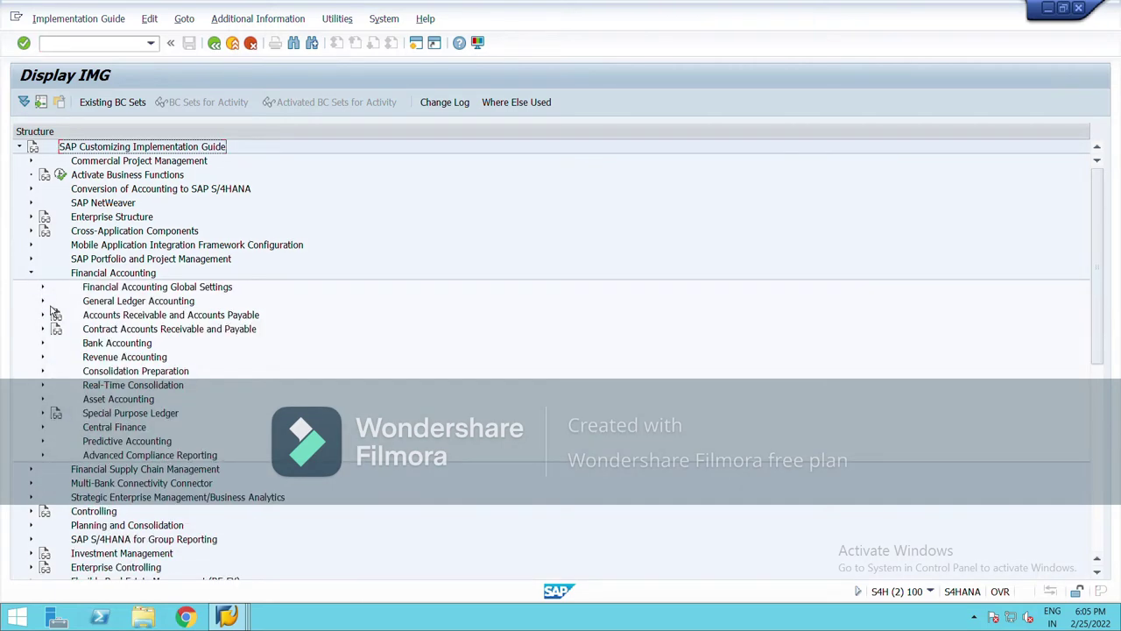
click(45, 303)
click(56, 317)
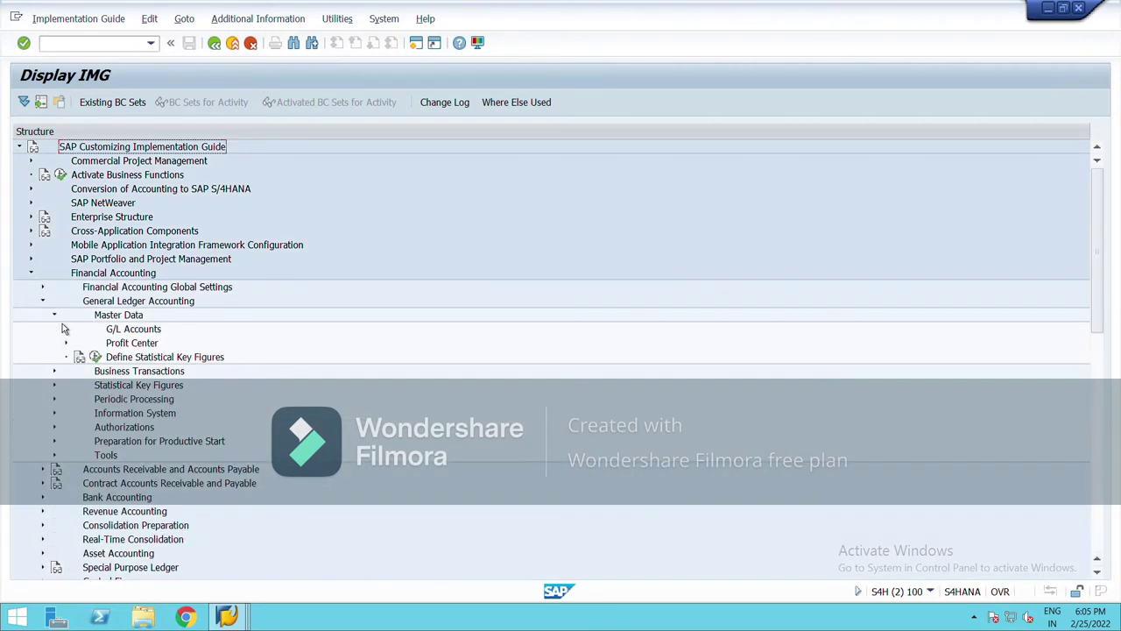
click(74, 333)
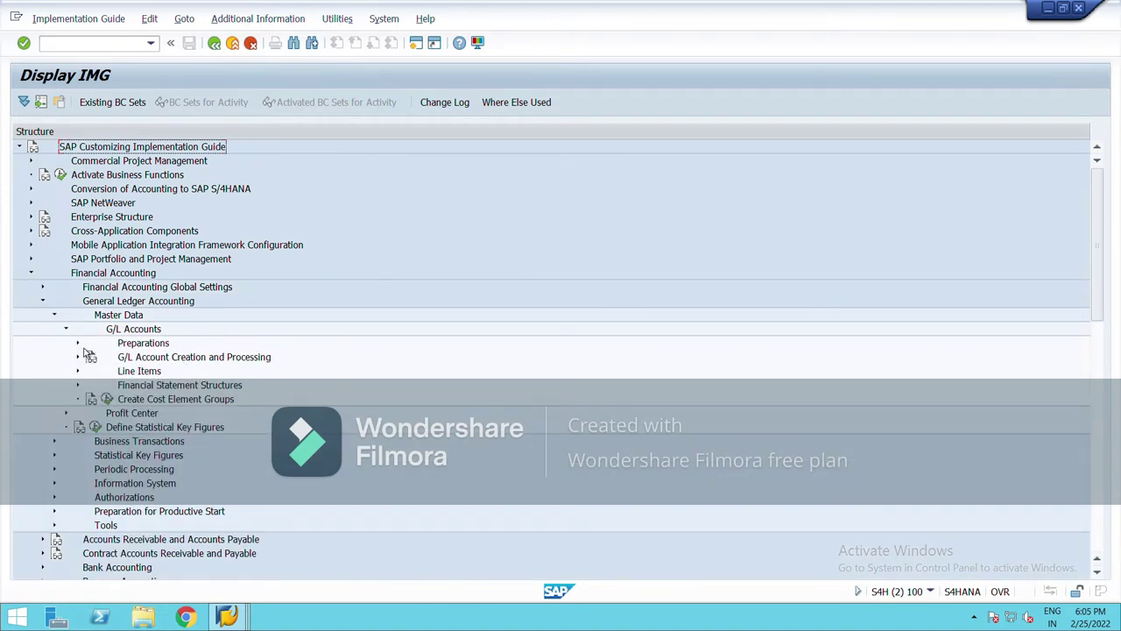
click(84, 347)
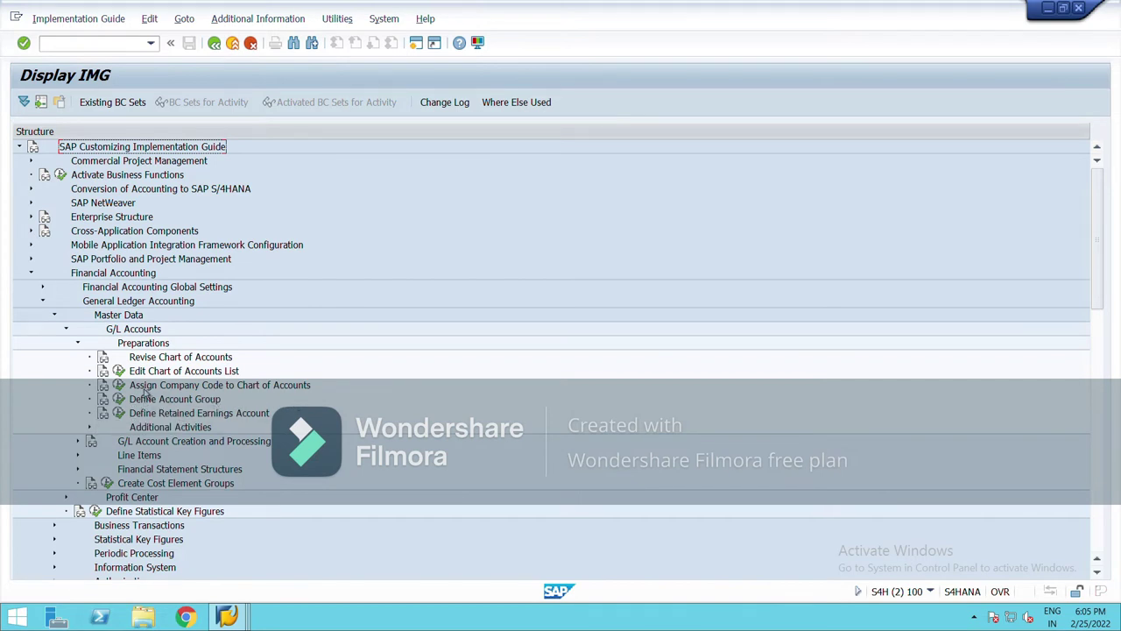
click(120, 385)
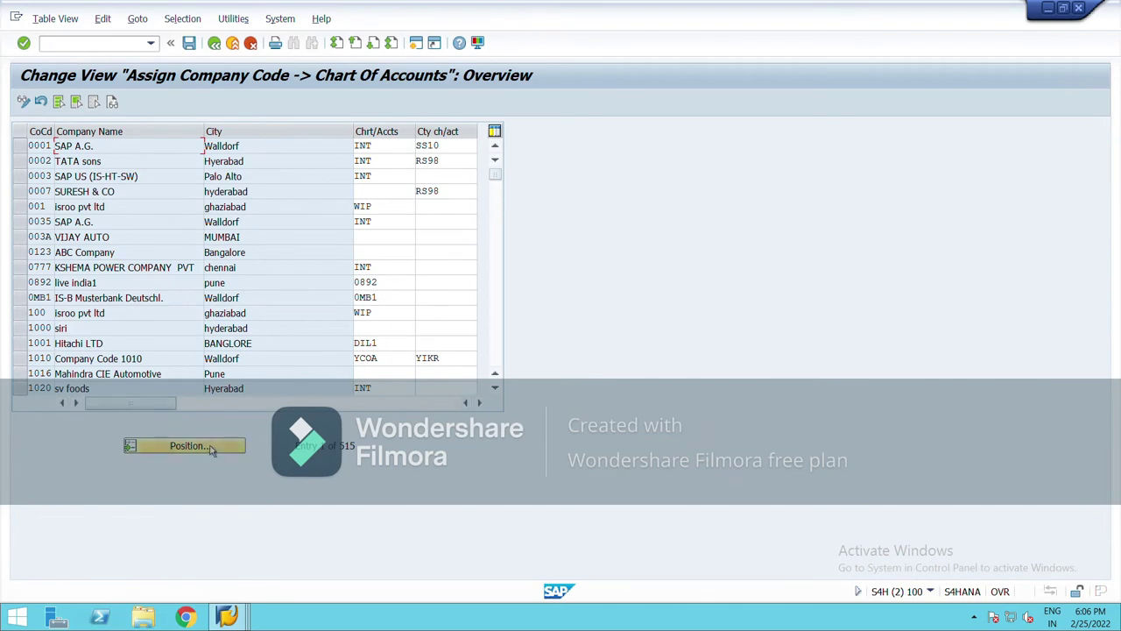
Position the company code table on row NIL1
click(201, 446)
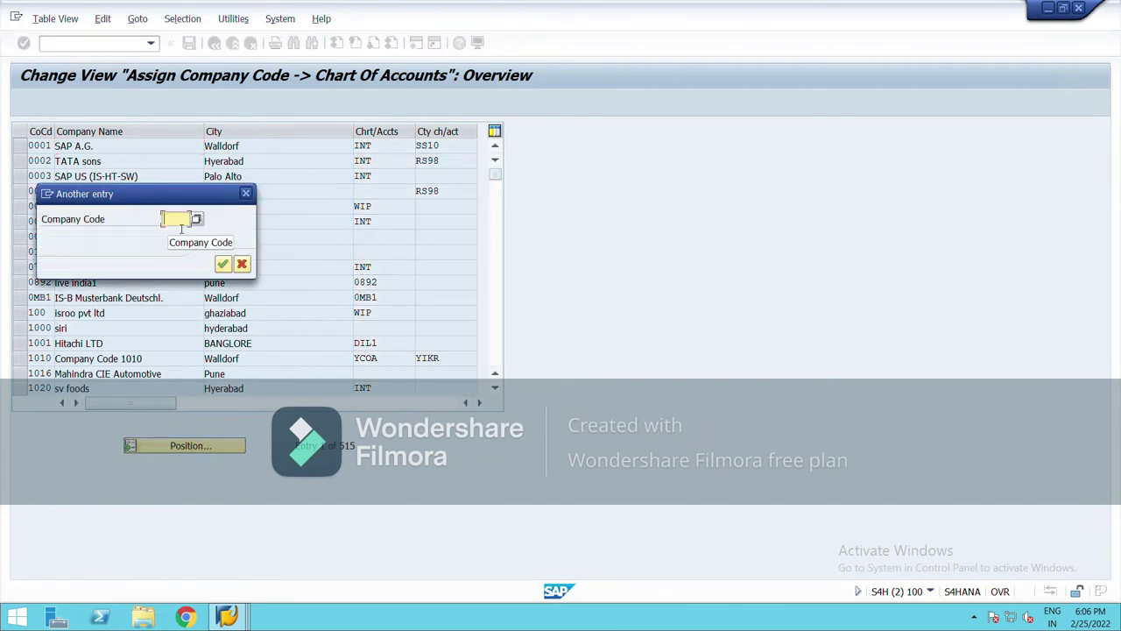
text(nil1)
click(184, 244)
click(222, 264)
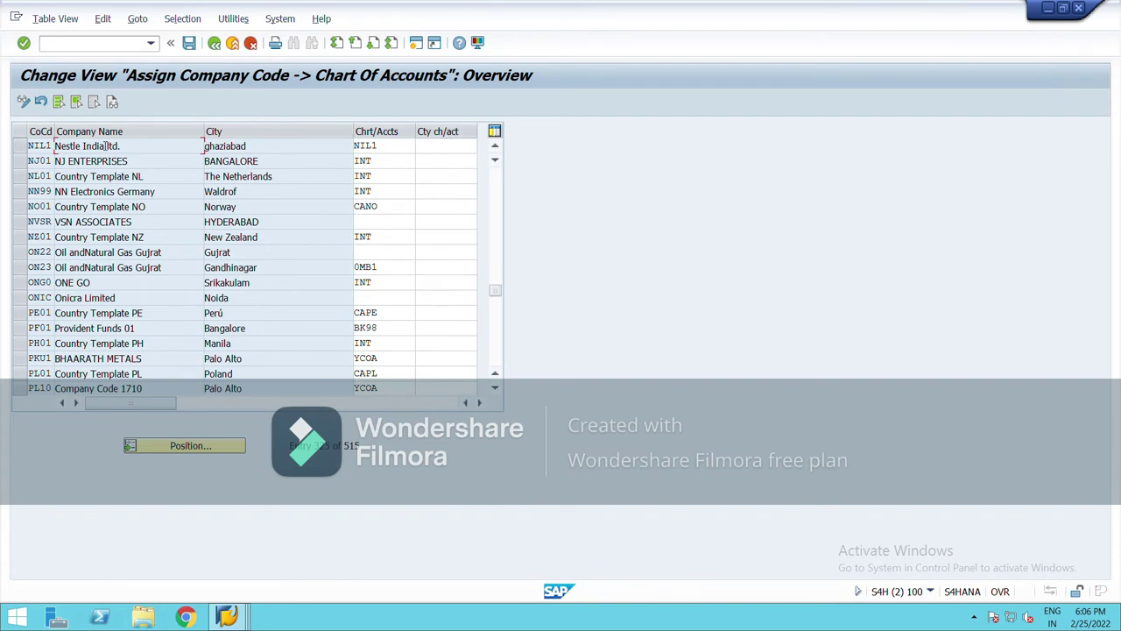
Search the F4 list for CAIN and enter it as NIL1's country chart of accounts
click(440, 151)
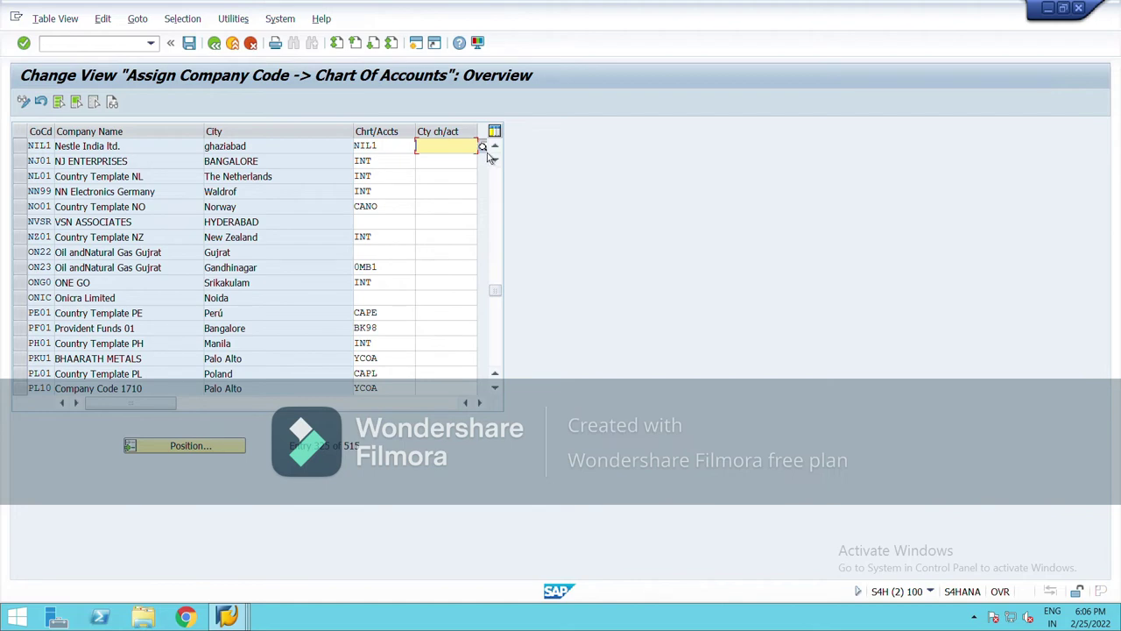
click(483, 148)
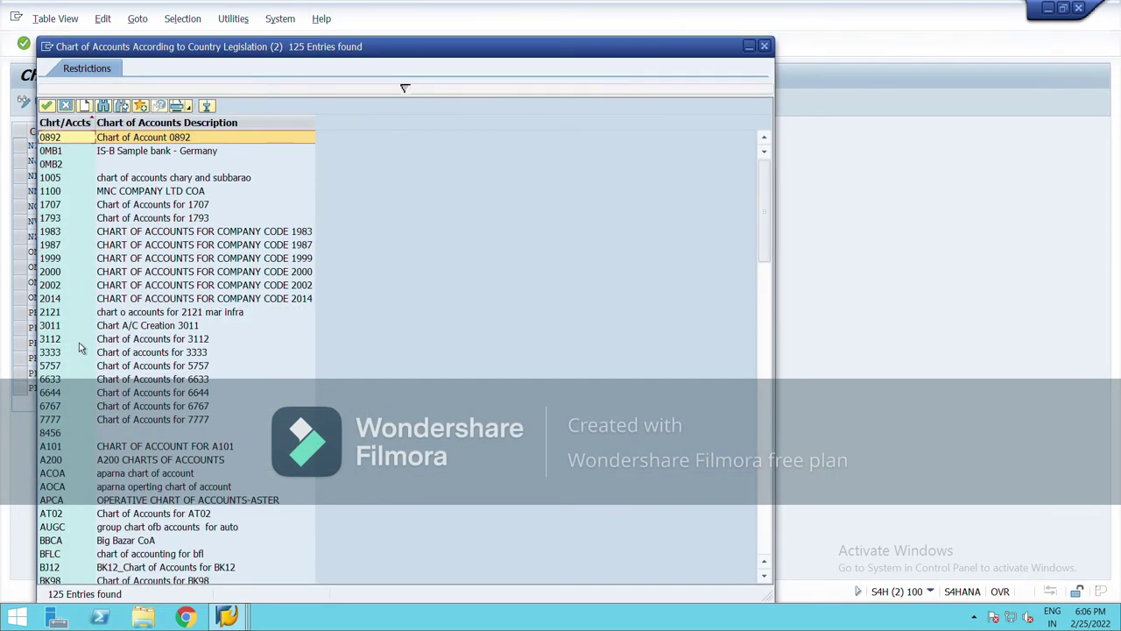
click(103, 106)
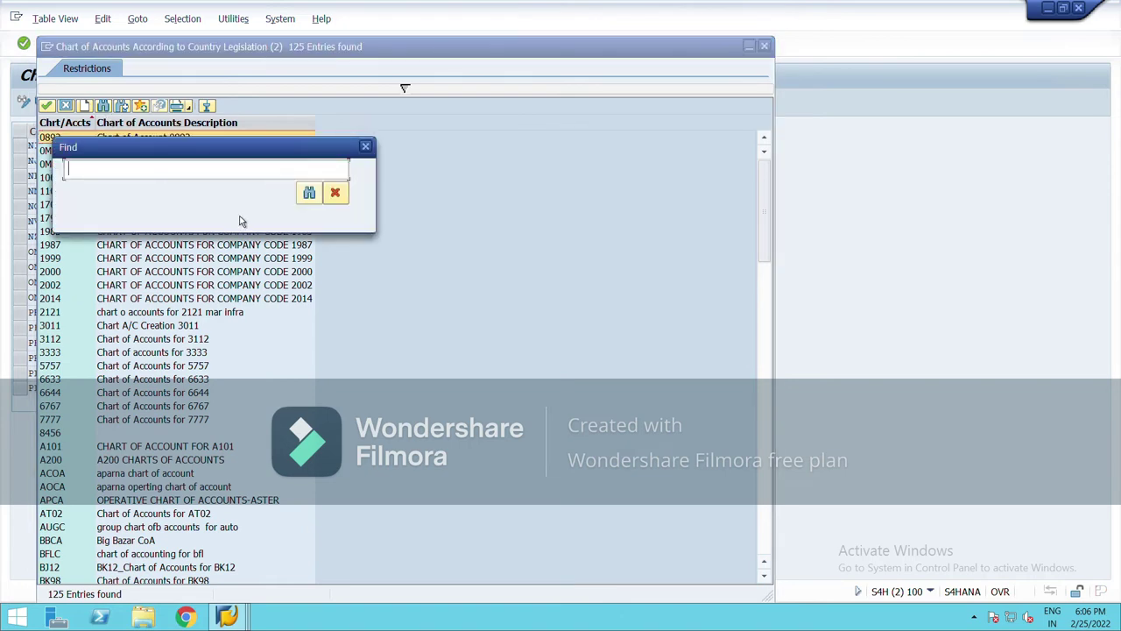
text(CAIN)
click(308, 194)
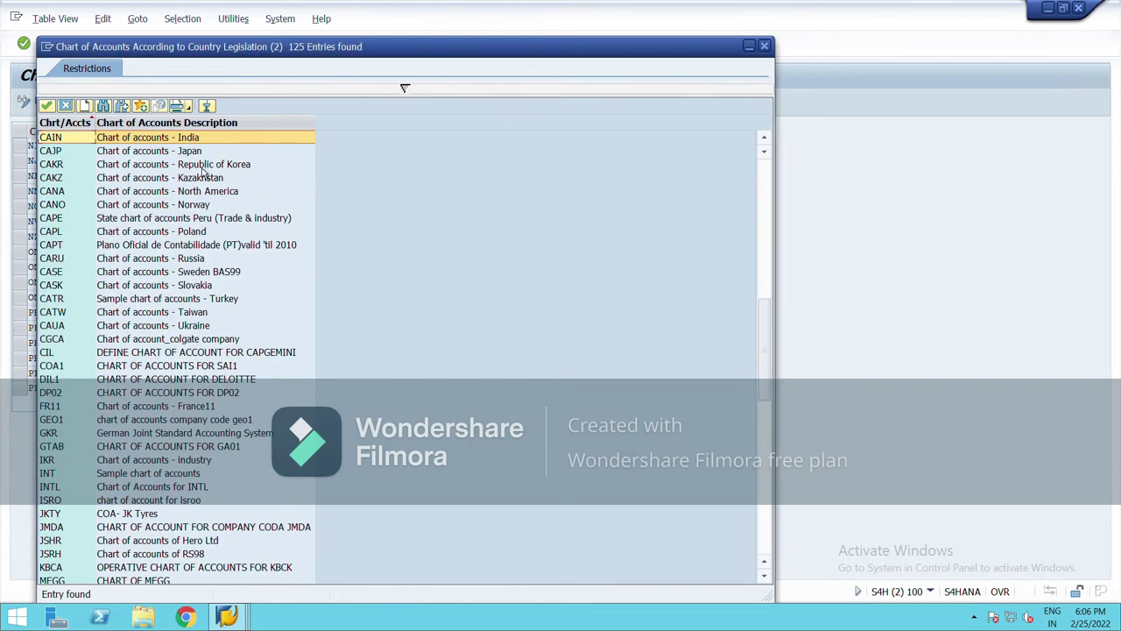
click(47, 106)
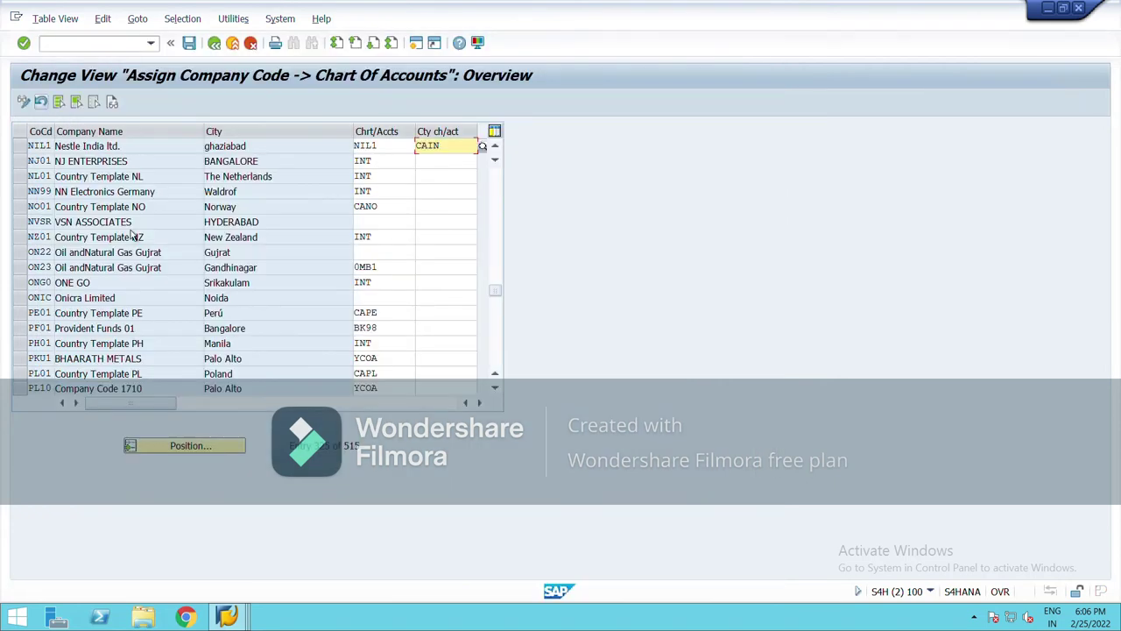
click(189, 42)
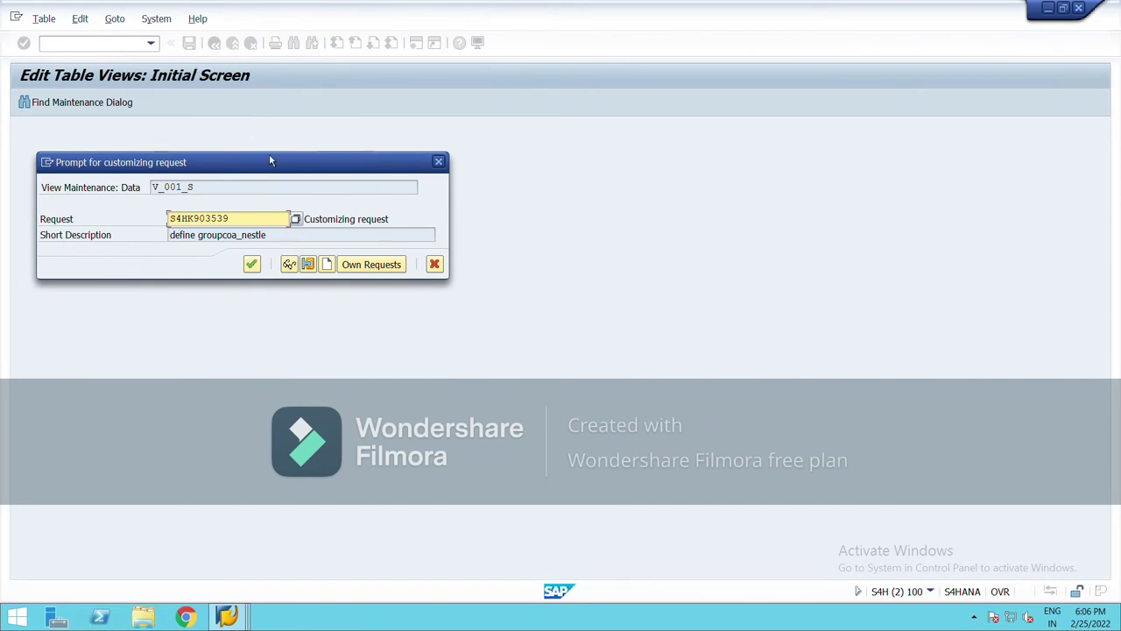
Save NIL1's CAIN assignment under new customizing request 'ASSIGN COUTRY COA_NESTLE'
click(327, 264)
text(ASSUM)
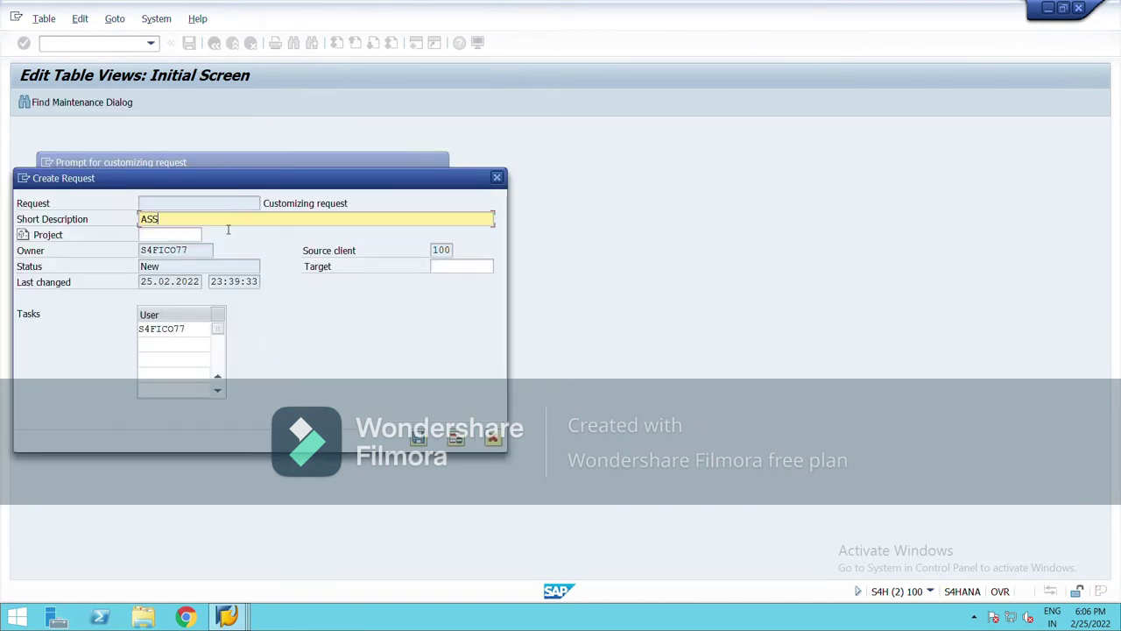
key(BackSpace)
text(IGN COUTRY COA_NESTLE)
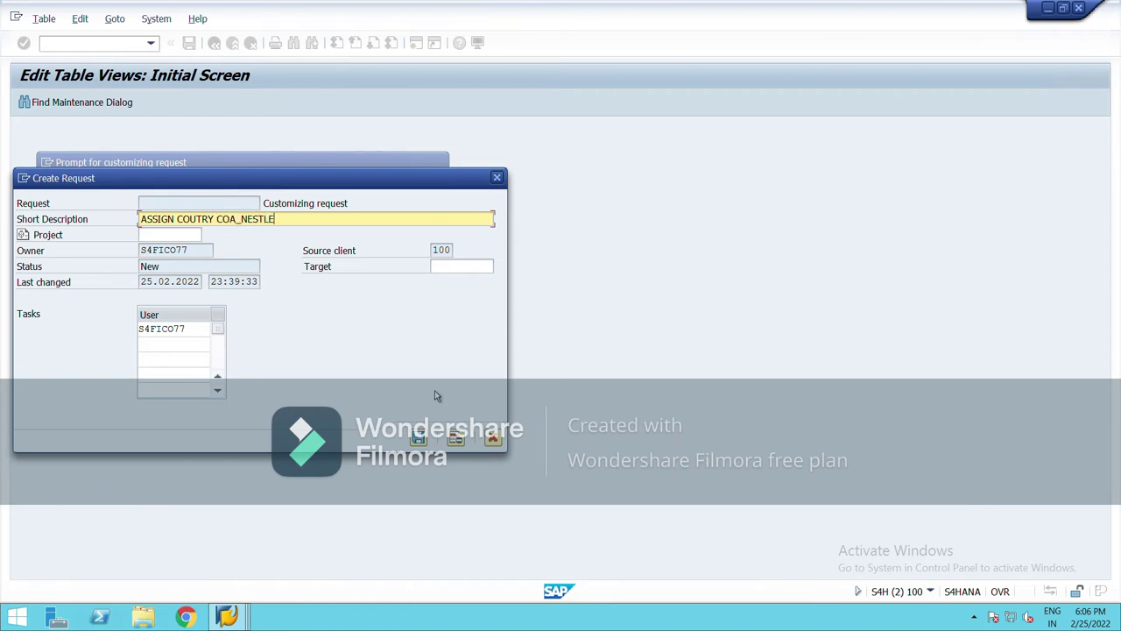
click(418, 437)
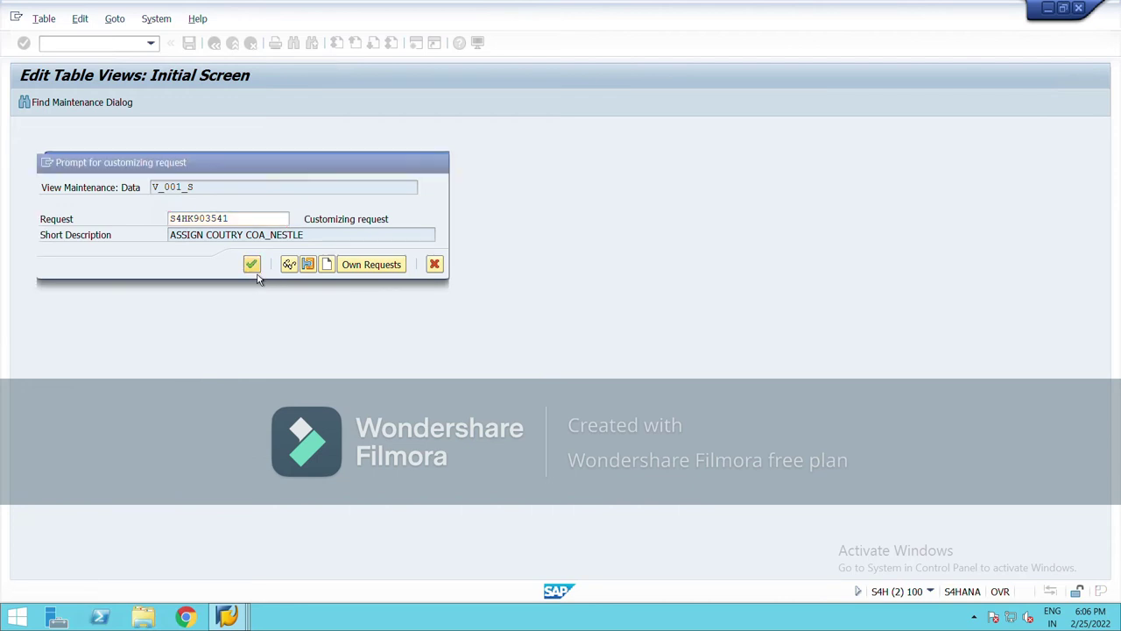
click(253, 265)
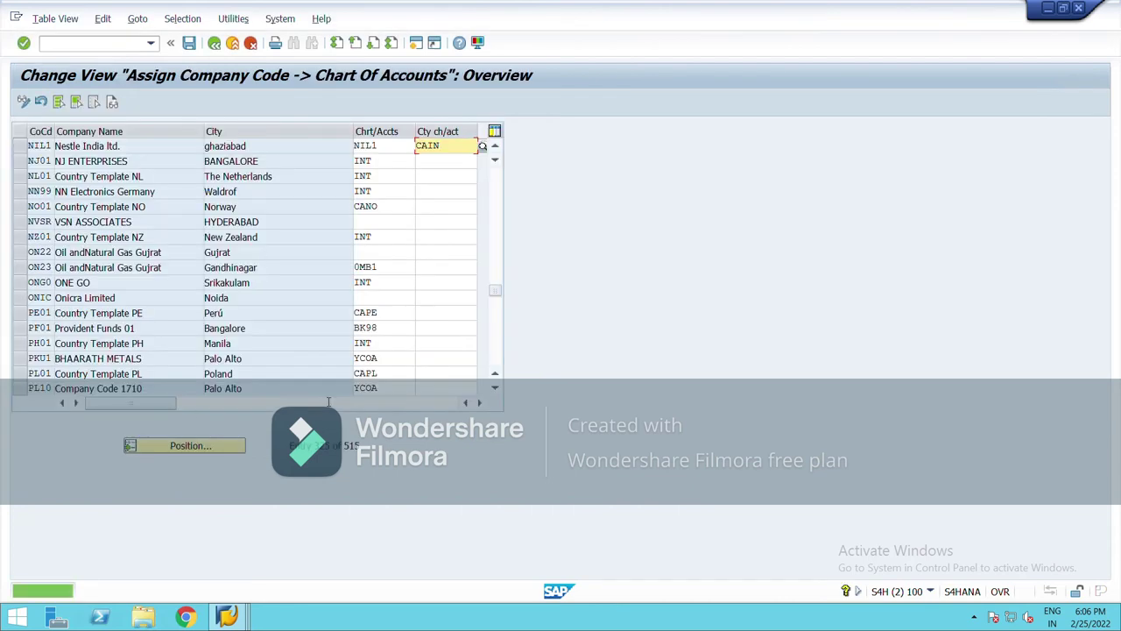
click(214, 42)
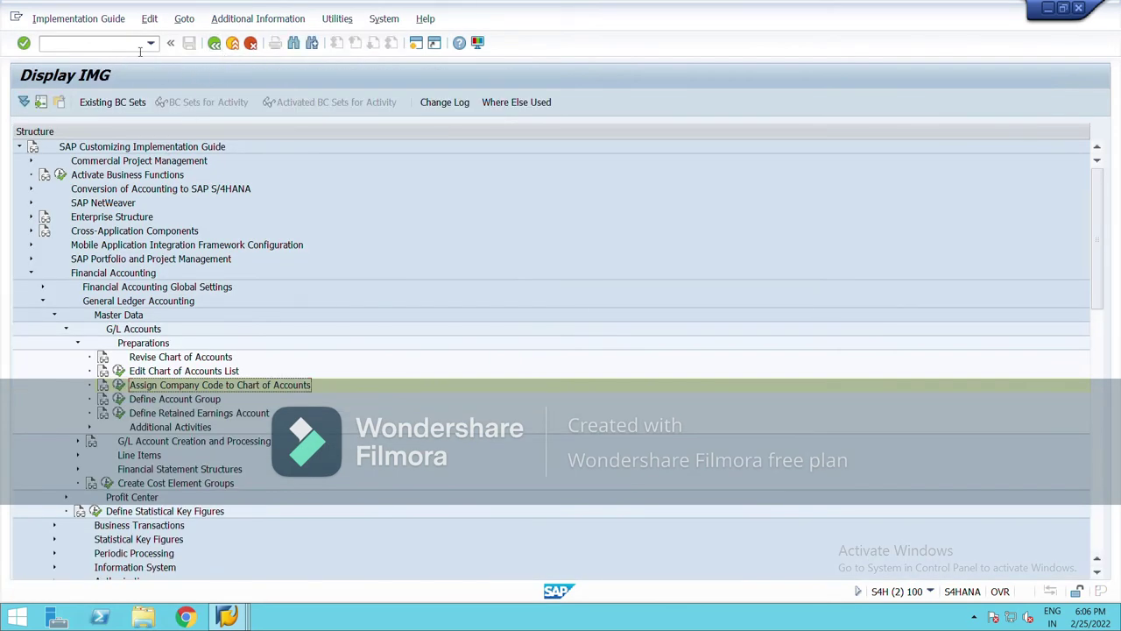
Return to the start screen with /n, run FS00, and open NIL1 cash account 100001 from the assets folder
click(139, 48)
text(/n)
key(Return)
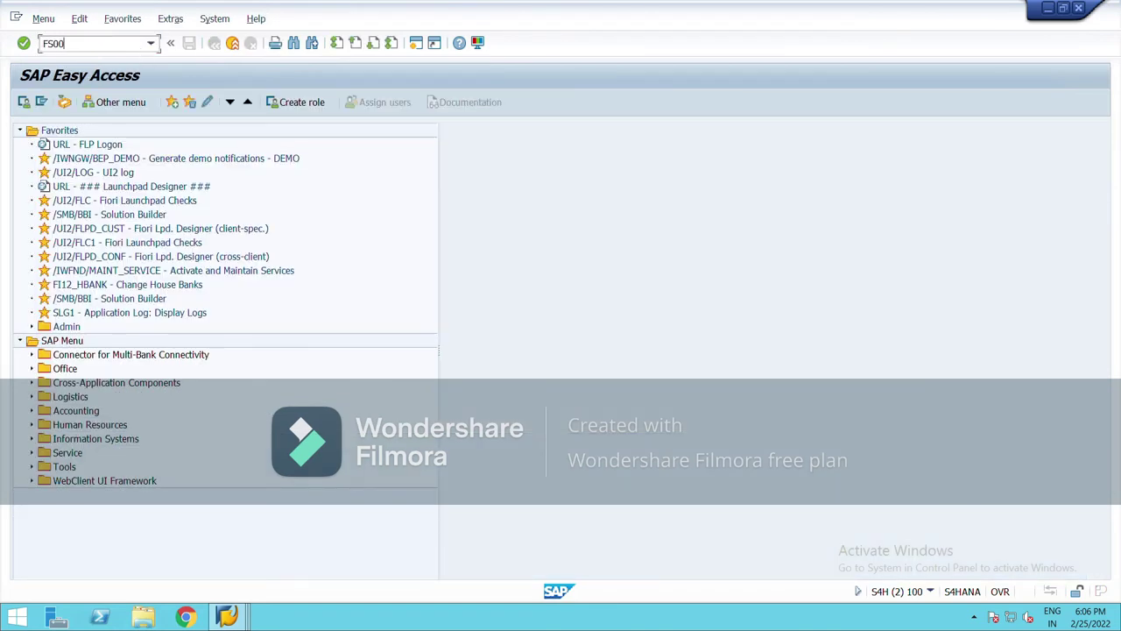
key(Return)
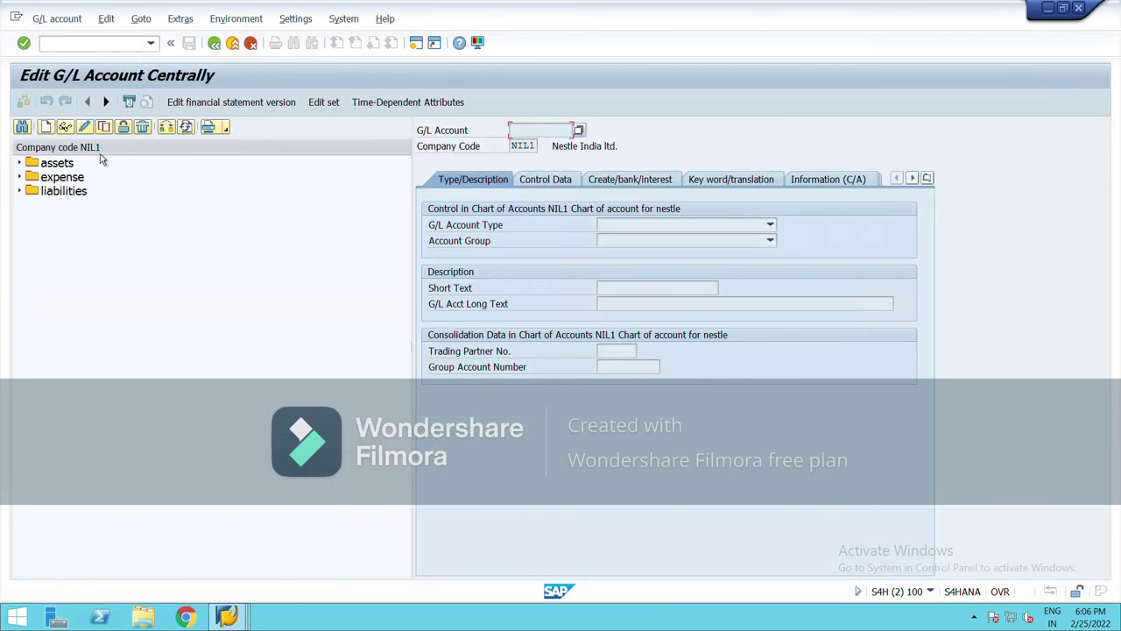
click(20, 163)
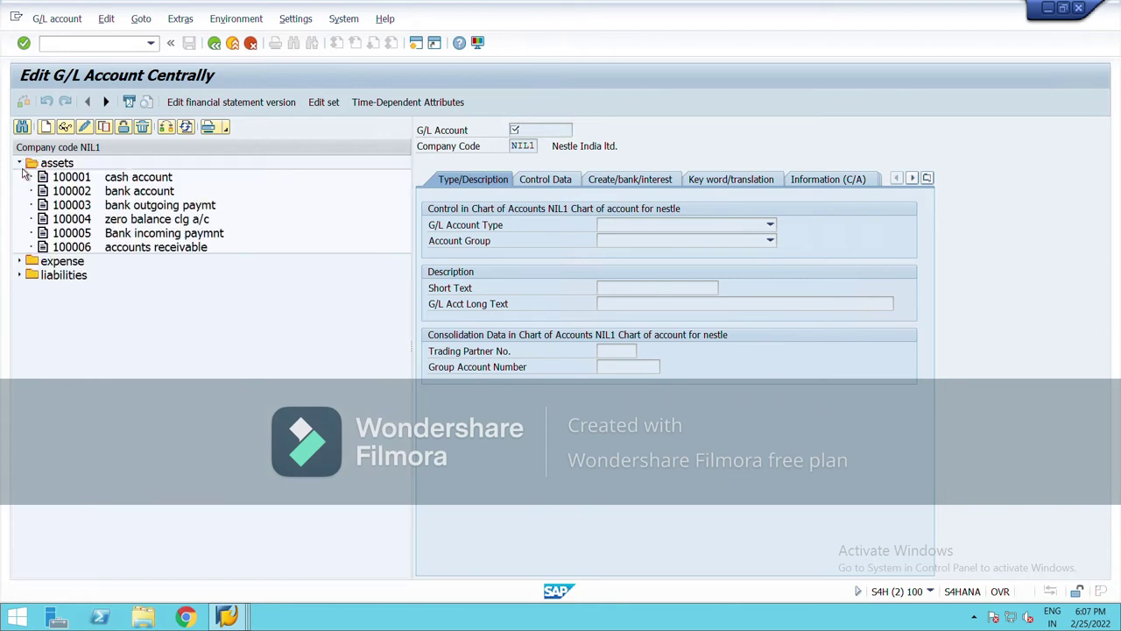
double_click(90, 181)
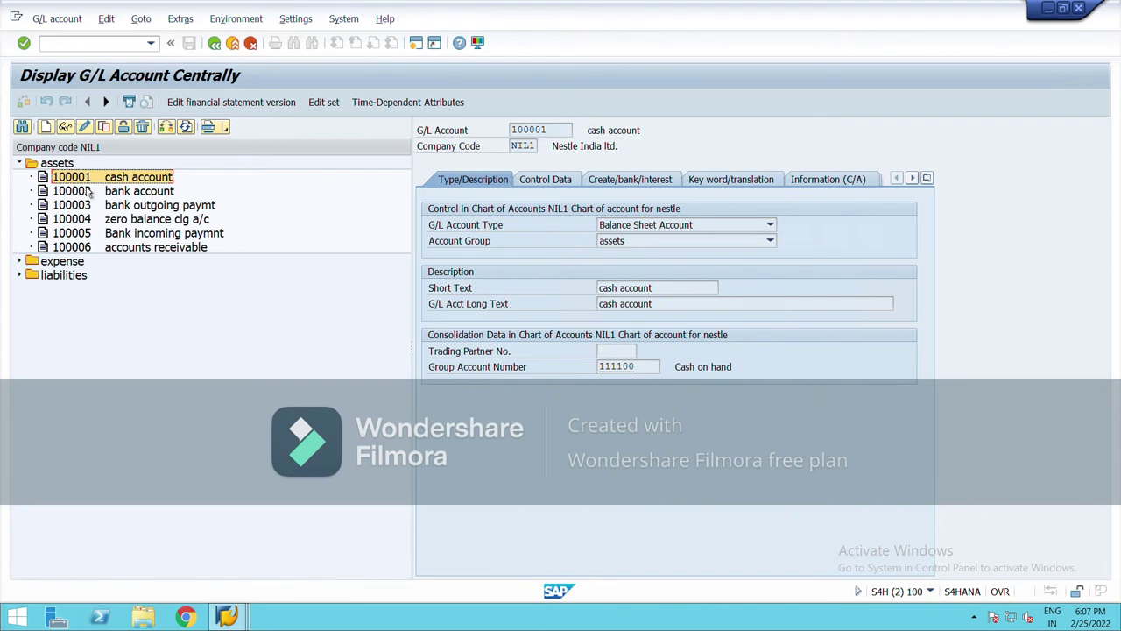
Switch to change mode on the Control Data tab and move to bank account 100002
click(85, 128)
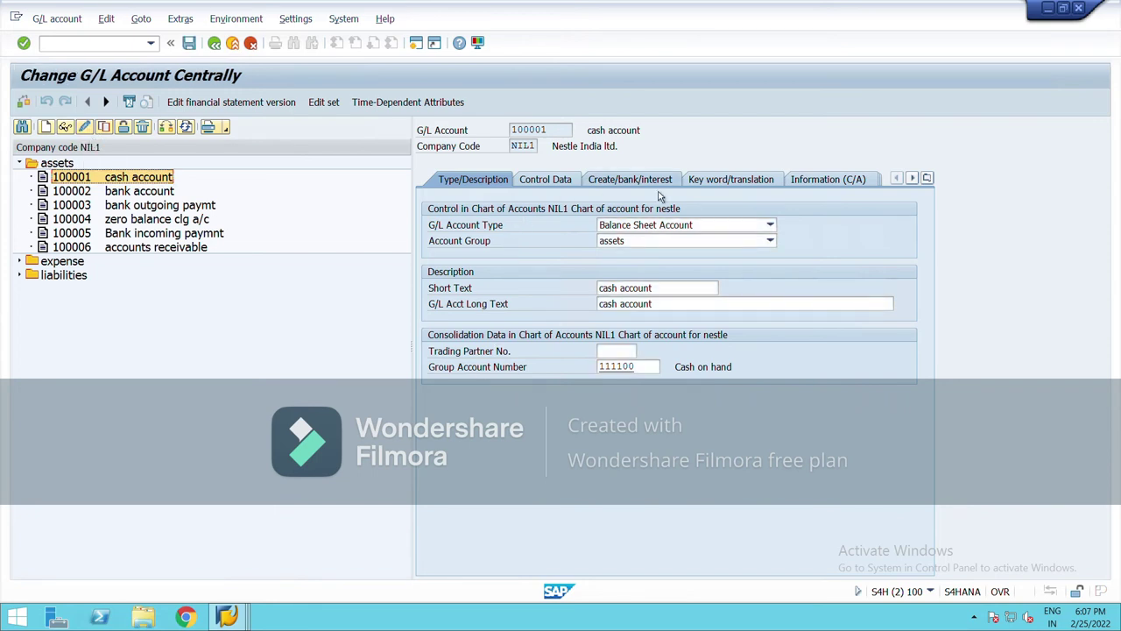
click(532, 182)
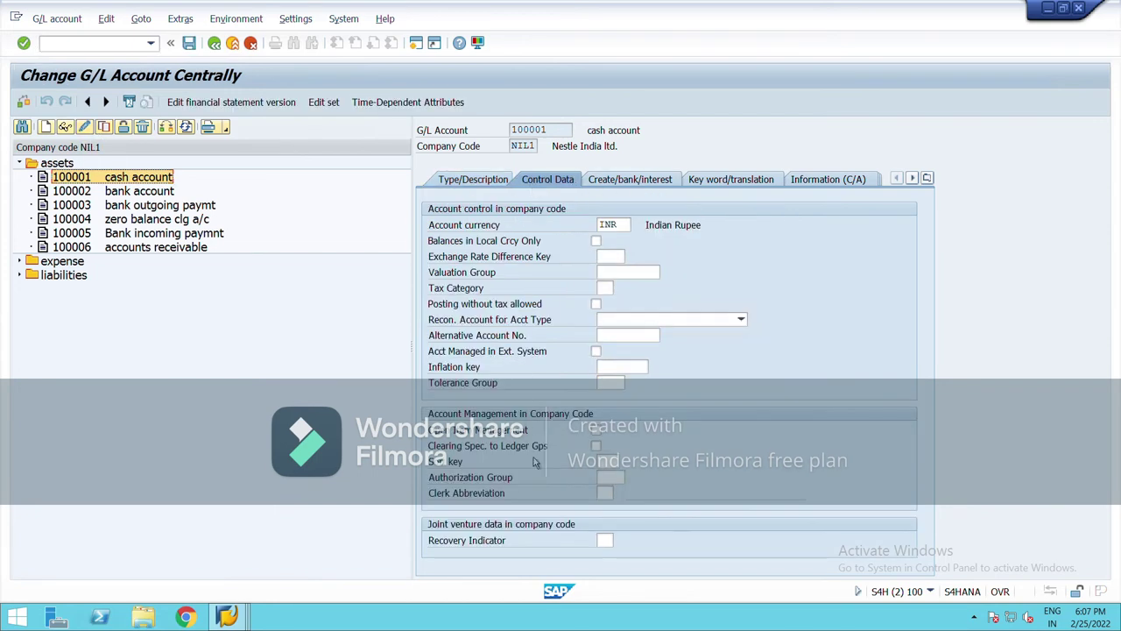
key(Down)
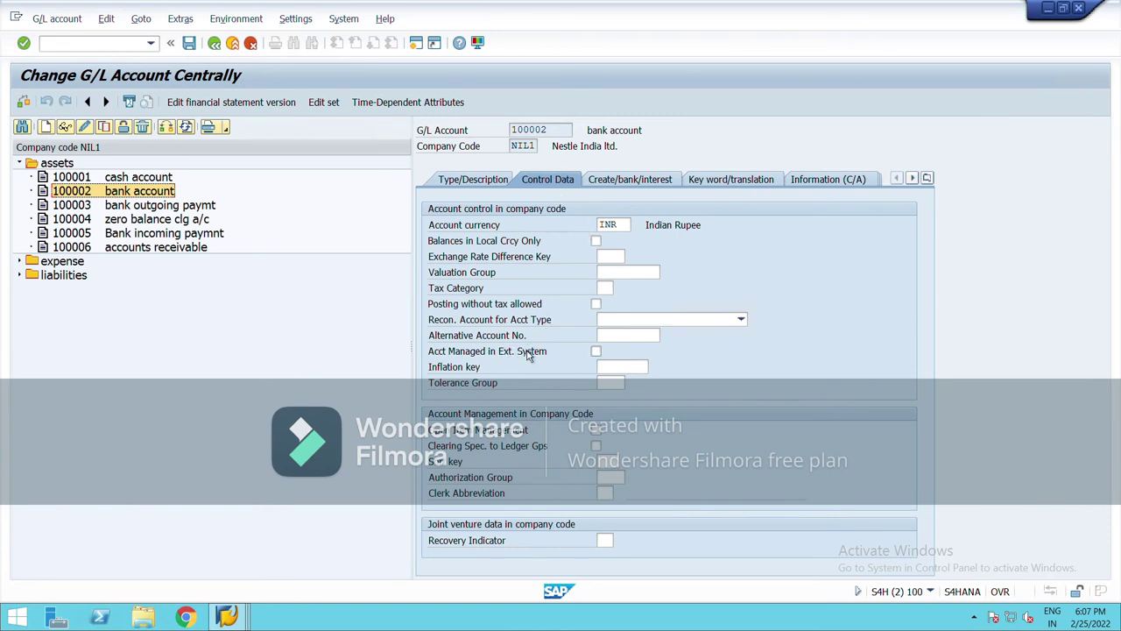
Set the alternative account number to 24500000 'Cash on hand' from chart CAIN
click(636, 341)
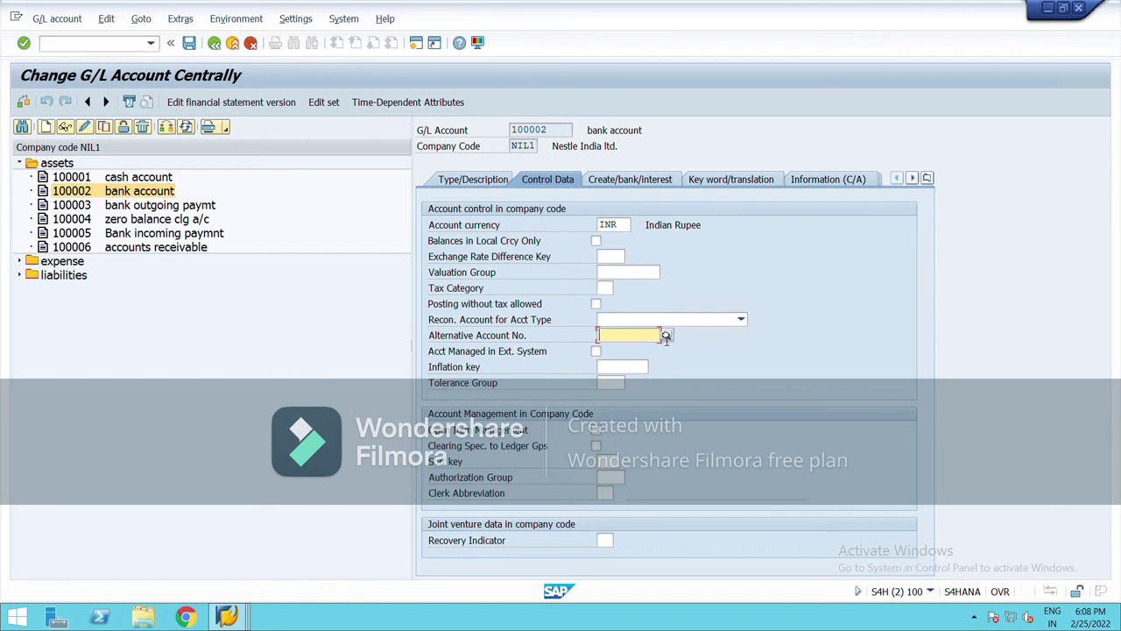
click(674, 342)
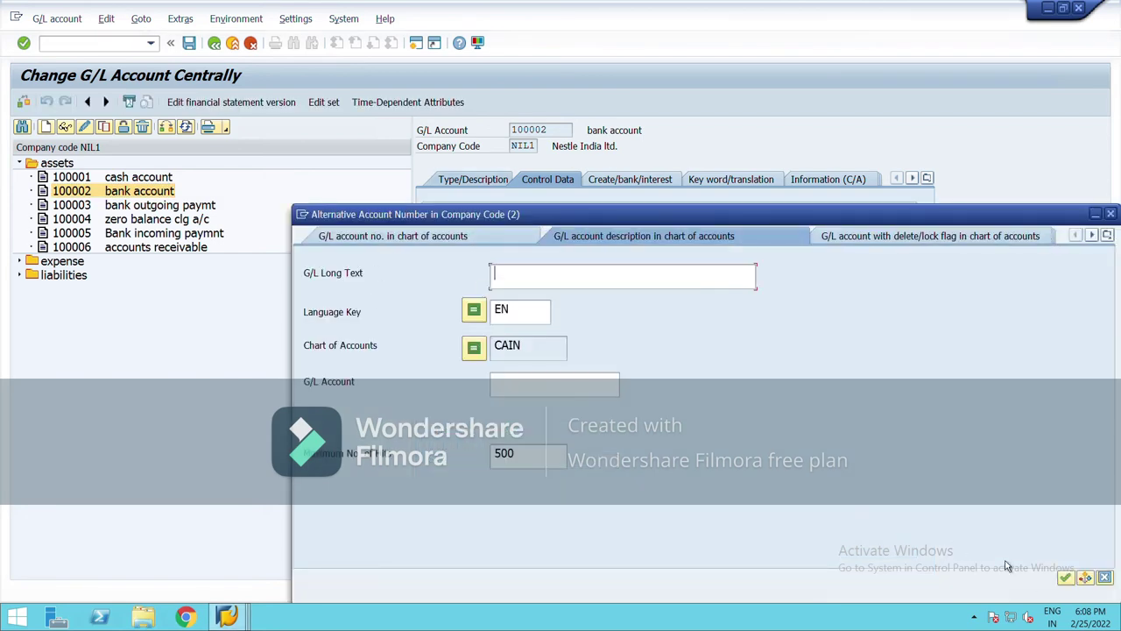
click(1065, 577)
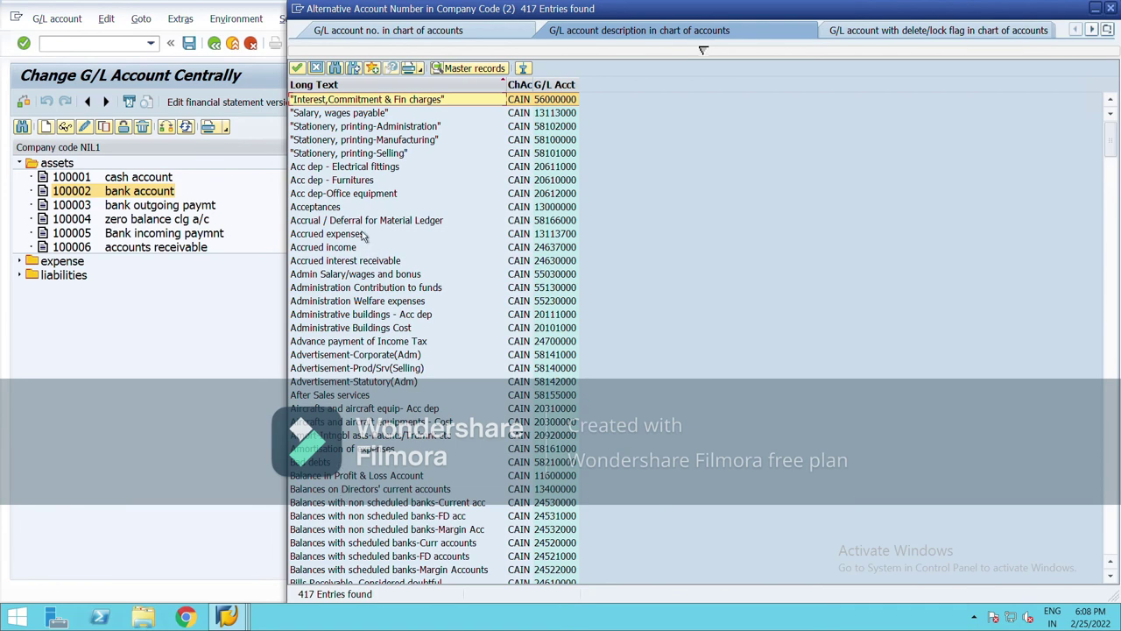
scroll(376, 326, down, 2)
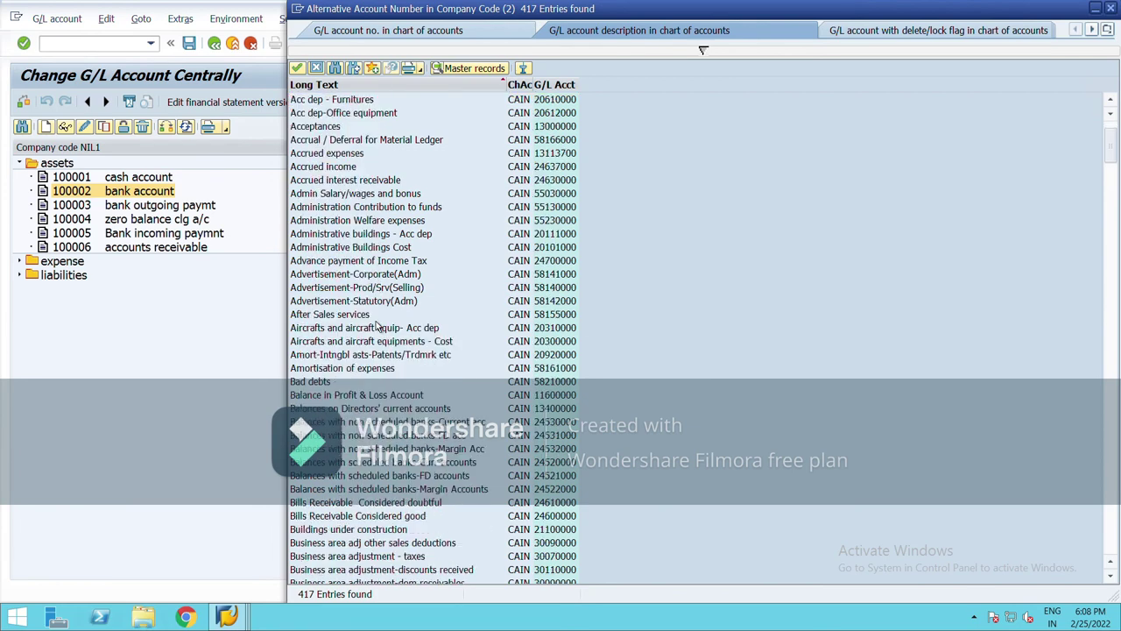
scroll(381, 215, up, 2)
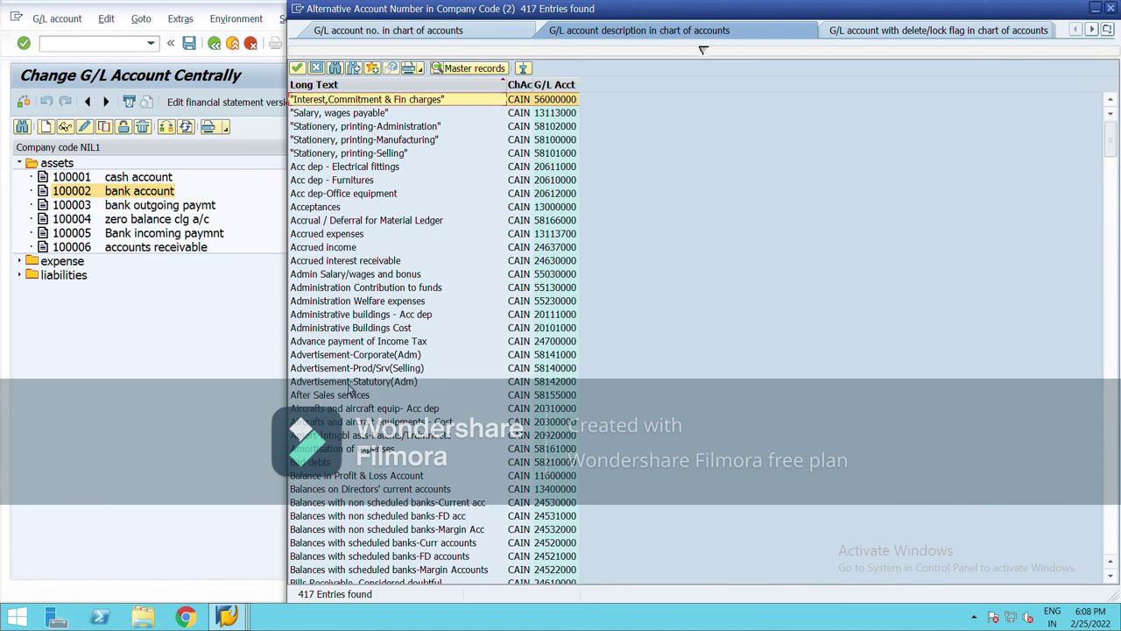
scroll(351, 389, down, 1)
scroll(352, 416, down, 1)
scroll(350, 425, down, 3)
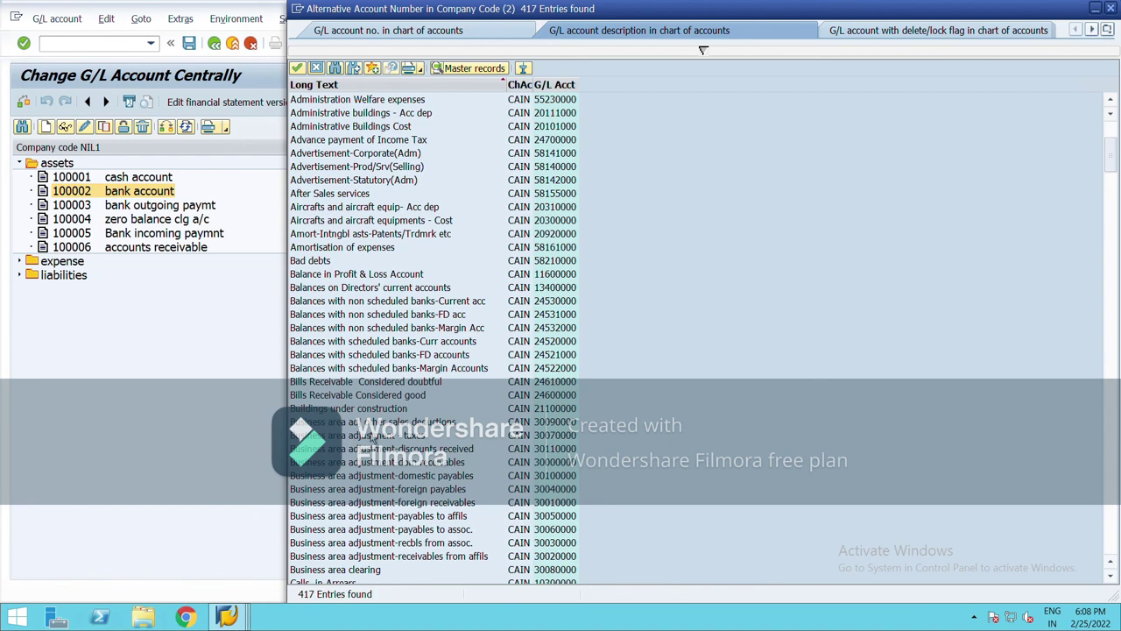
scroll(373, 433, down, 1)
scroll(365, 534, down, 1)
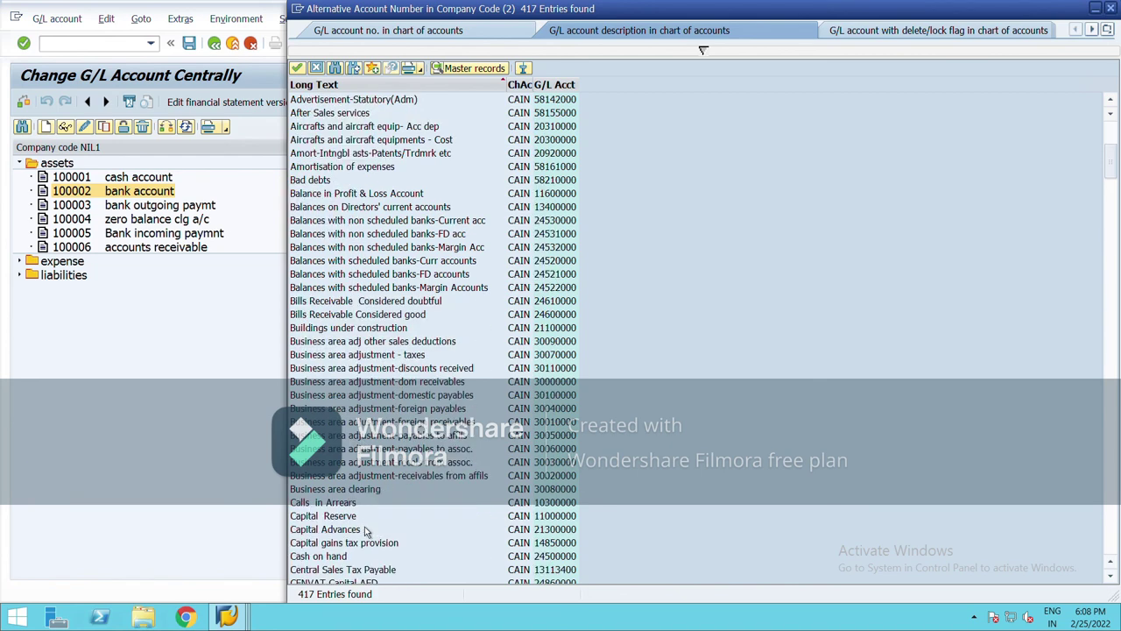
click(347, 557)
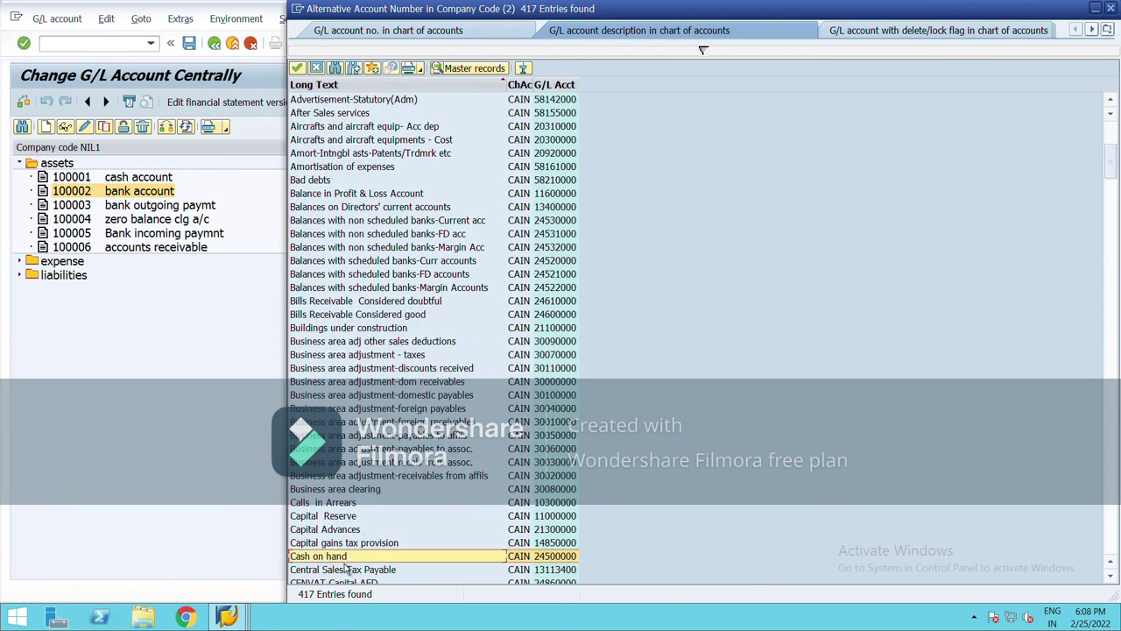
click(297, 68)
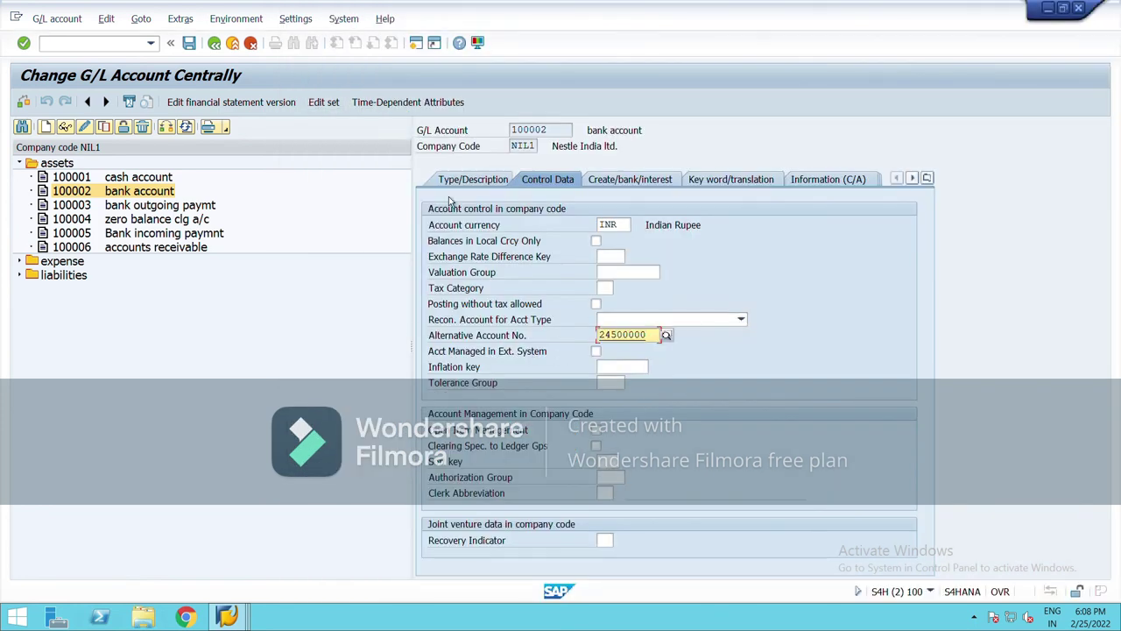
Save bank account 100002 with alternative account 24500000, accepting the warning messages
click(188, 42)
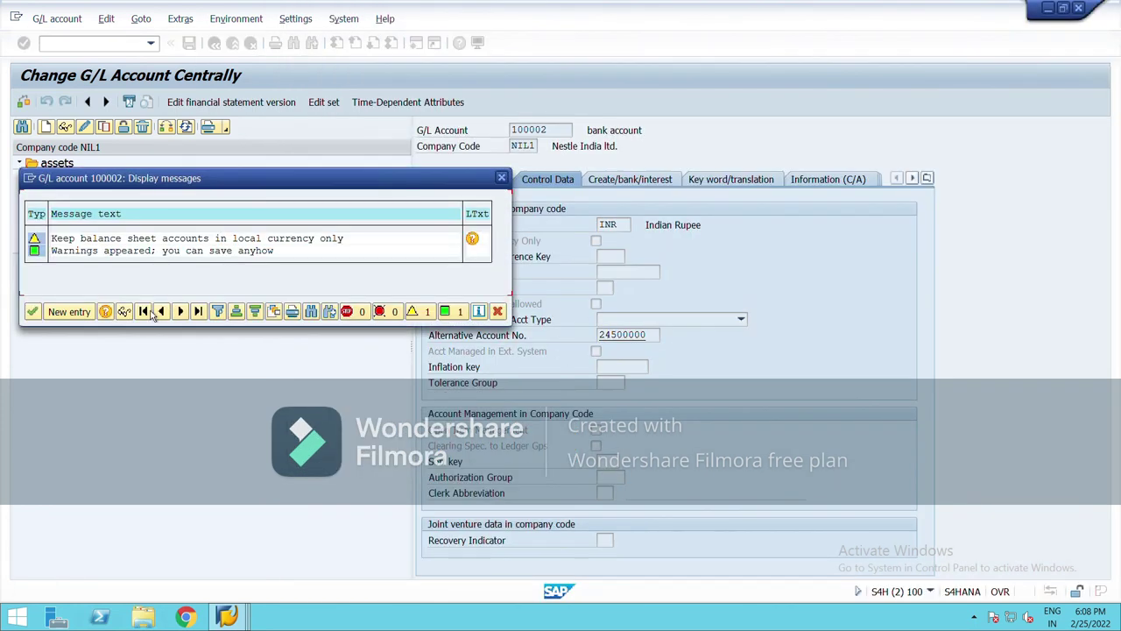
click(31, 311)
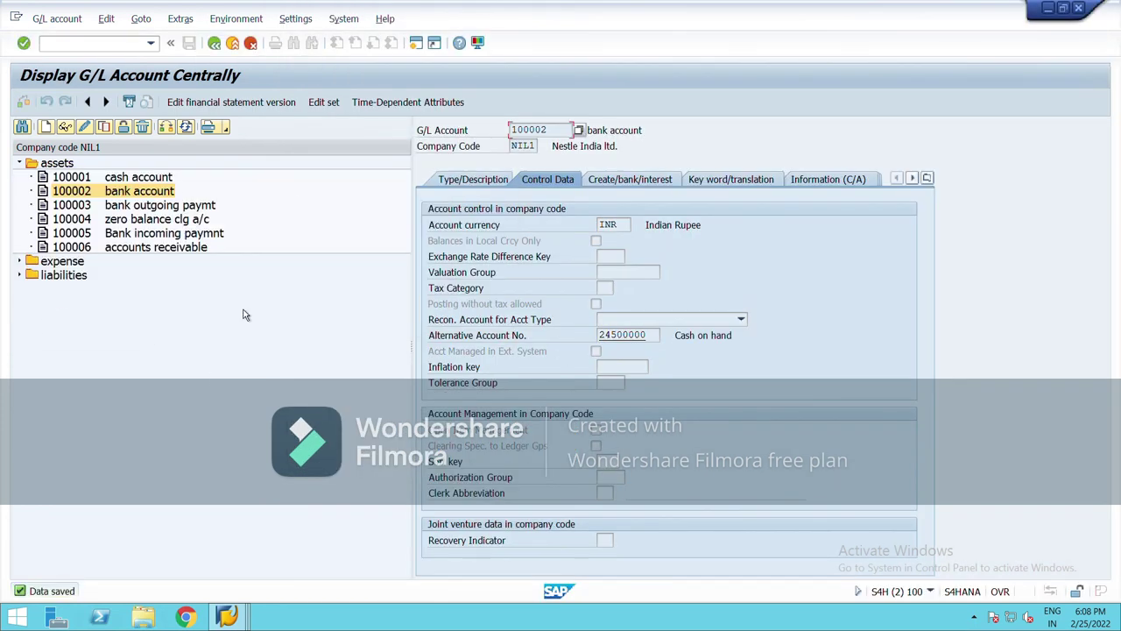